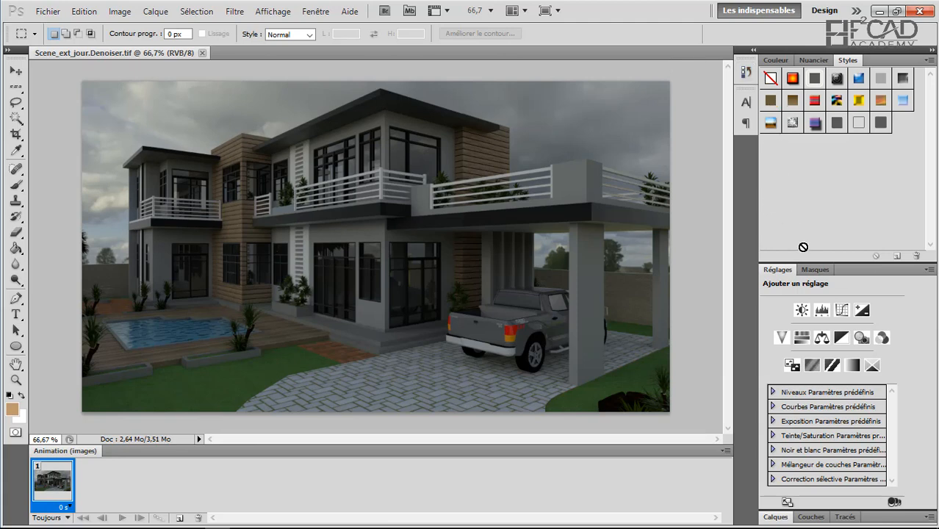
# - Bring the image's layer list into view
pyautogui.press('F7')
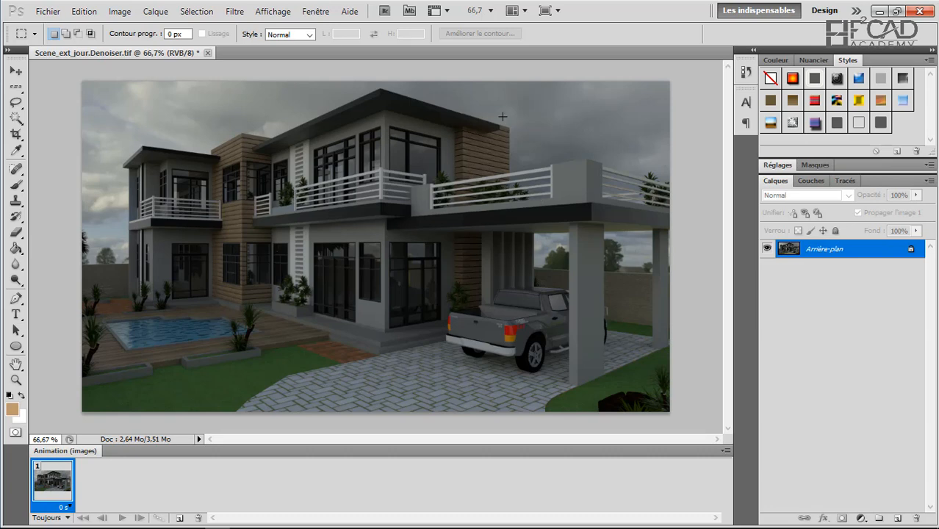
pyautogui.click(132, 9)
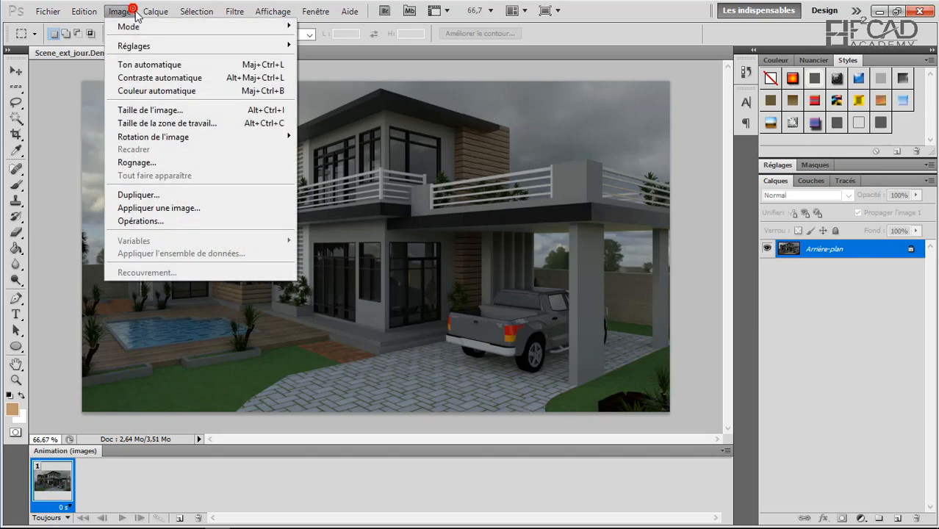
pyautogui.click(134, 12)
pyautogui.click(134, 12)
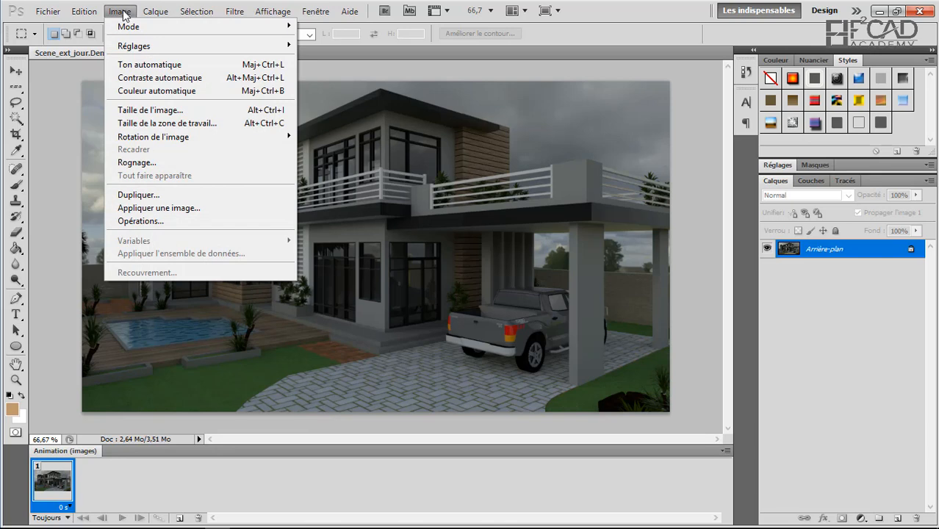
pyautogui.click(140, 46)
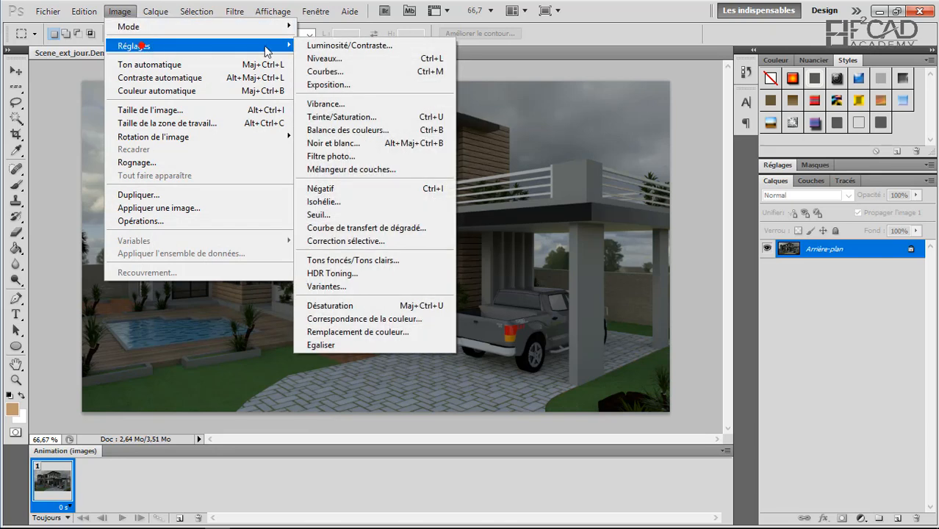
pyautogui.click(333, 84)
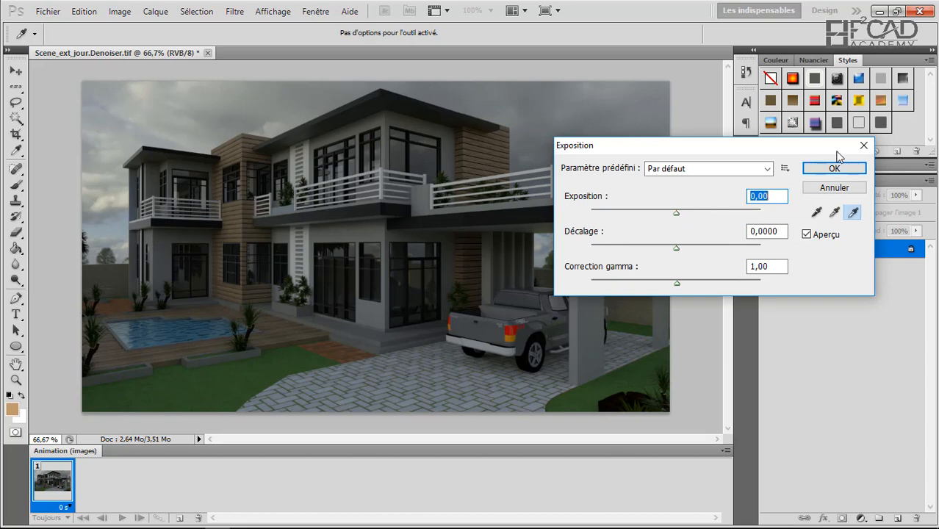
pyautogui.click(864, 144)
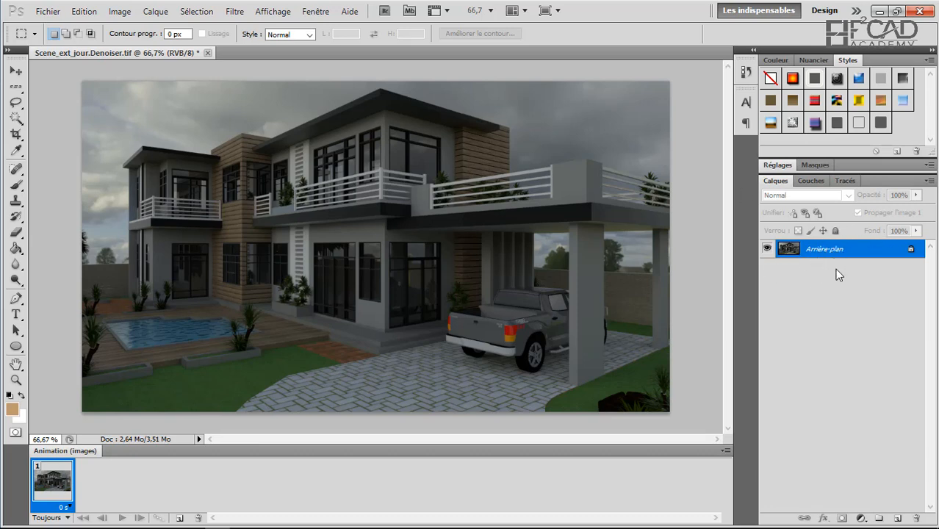
pyautogui.click(120, 11)
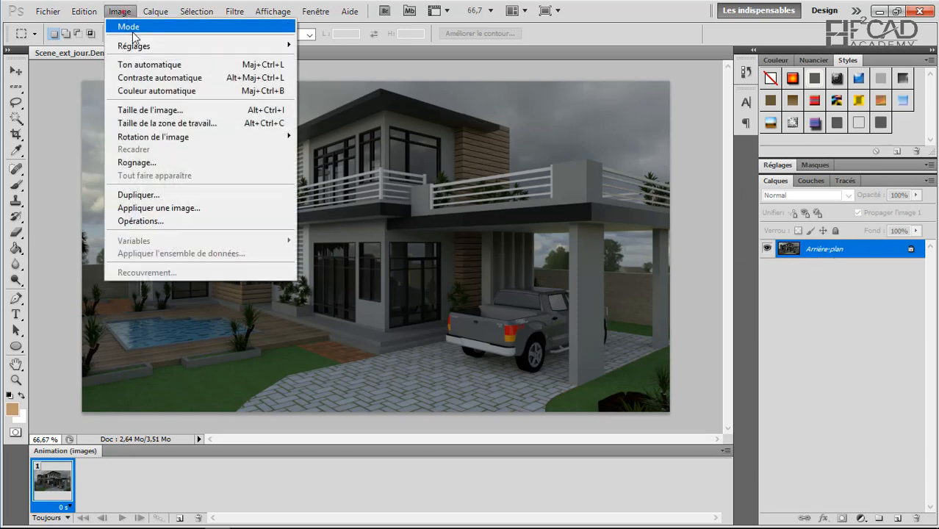
pyautogui.moveTo(285, 48)
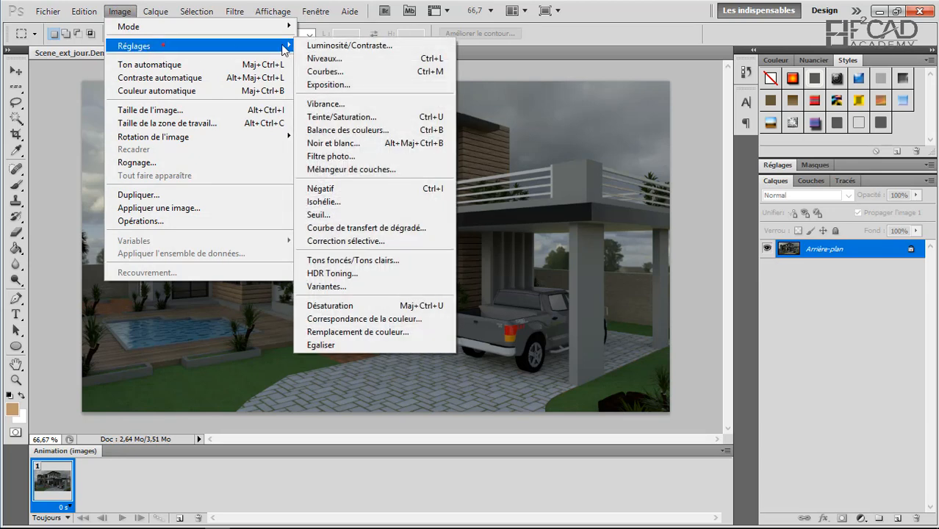
pyautogui.click(329, 85)
pyautogui.moveTo(676, 212); pyautogui.dragTo(712, 212)
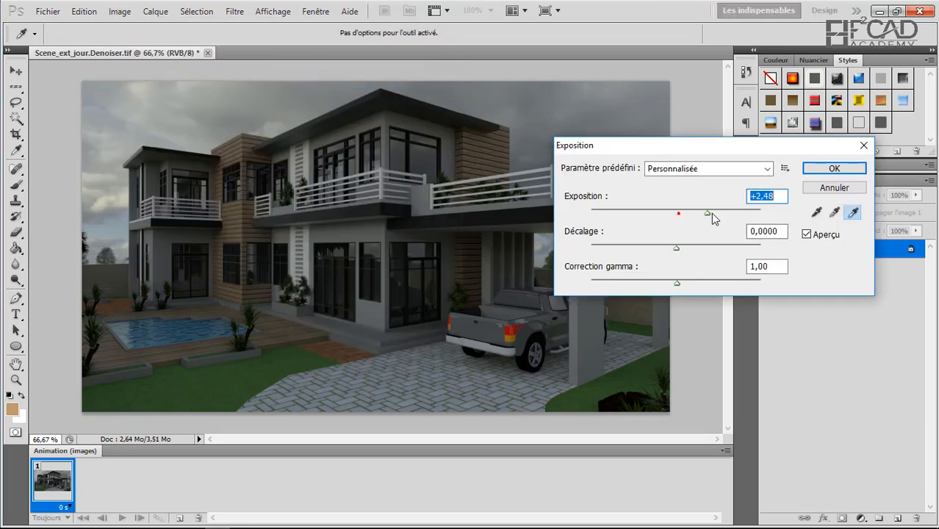
pyautogui.moveTo(673, 147); pyautogui.dragTo(446, 135)
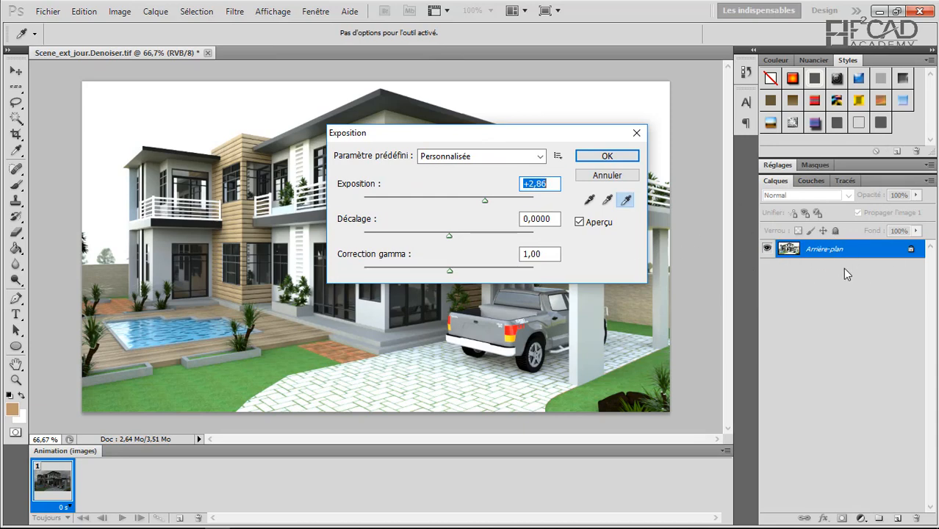
pyautogui.click(603, 175)
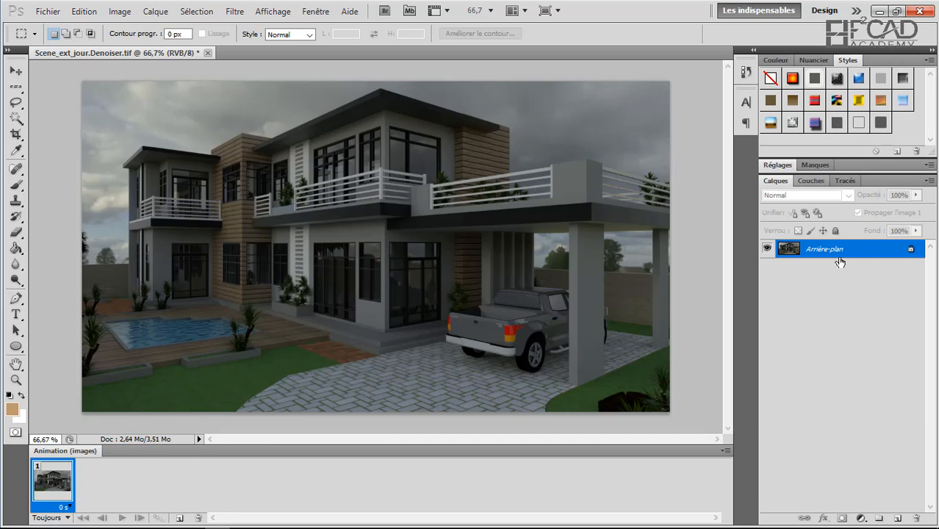
# - Add an Exposure adjustment layer above the background and set its exposure to +1.50
pyautogui.click(861, 518)
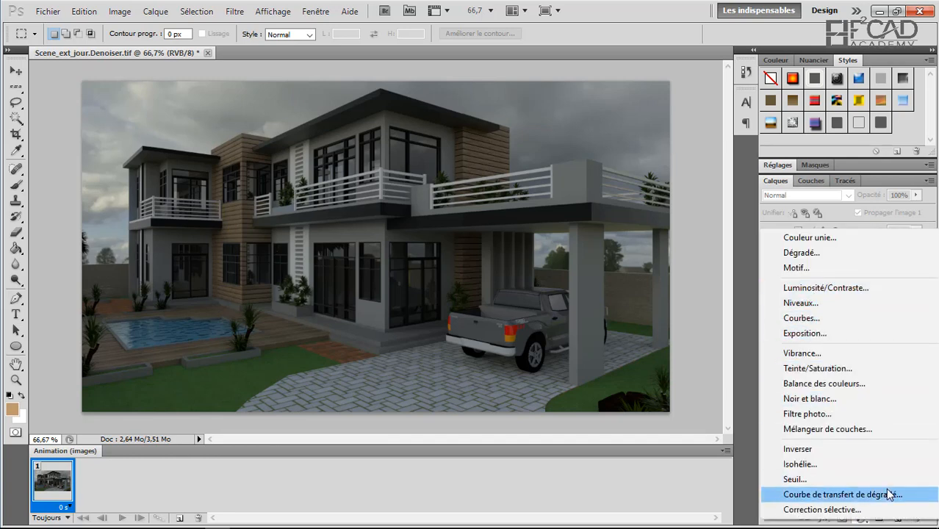
pyautogui.click(861, 521)
pyautogui.click(861, 519)
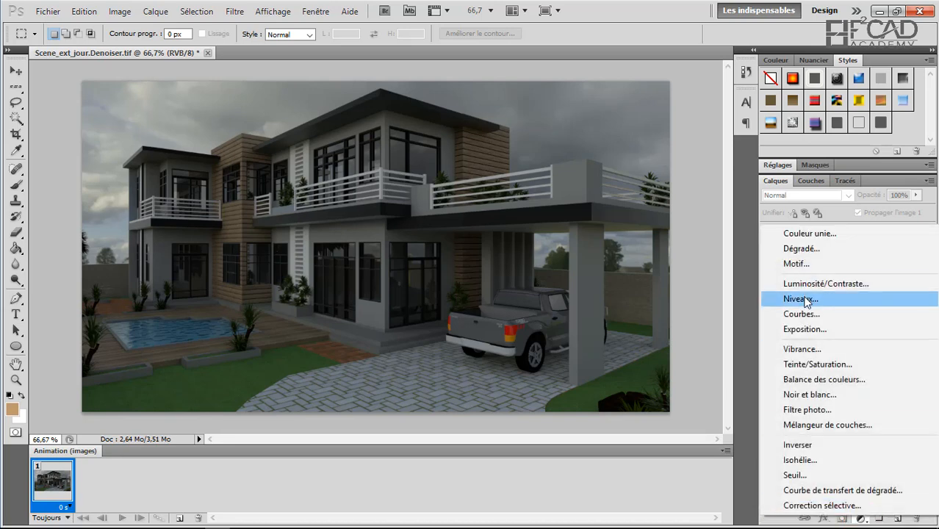
pyautogui.click(808, 332)
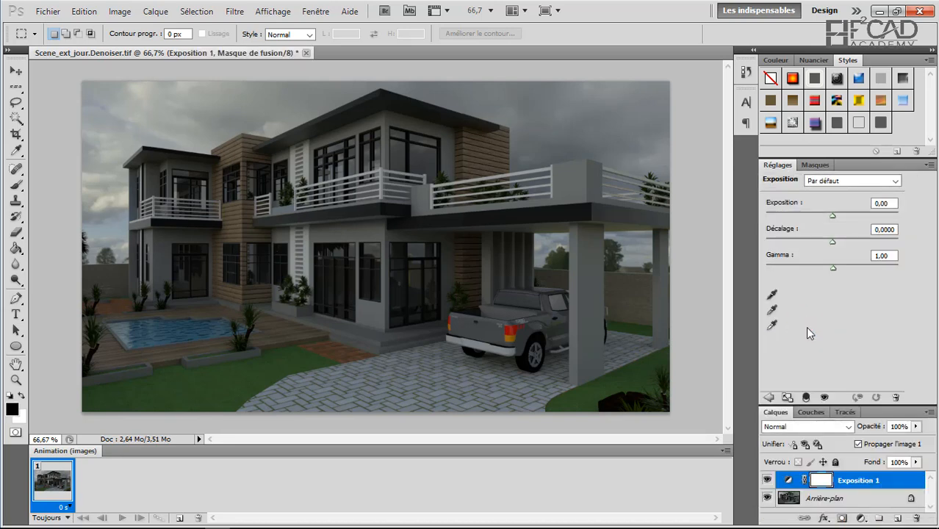
pyautogui.moveTo(867, 165)
pyautogui.mouseDown()
pyautogui.moveTo(867, 217)
pyautogui.moveTo(867, 167)
pyautogui.mouseUp()
pyautogui.moveTo(833, 215); pyautogui.dragTo(848, 216)
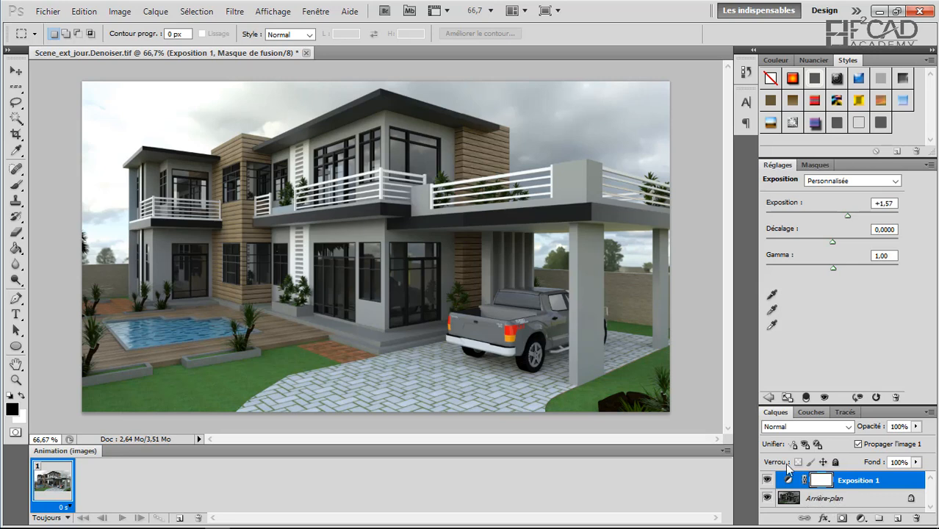
pyautogui.moveTo(848, 219); pyautogui.dragTo(846, 217)
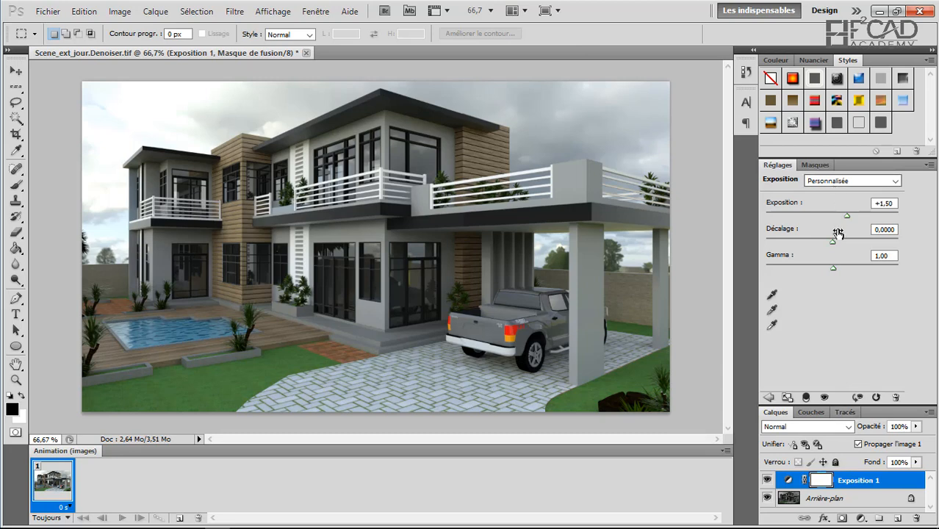
pyautogui.click(870, 167)
pyautogui.click(870, 167)
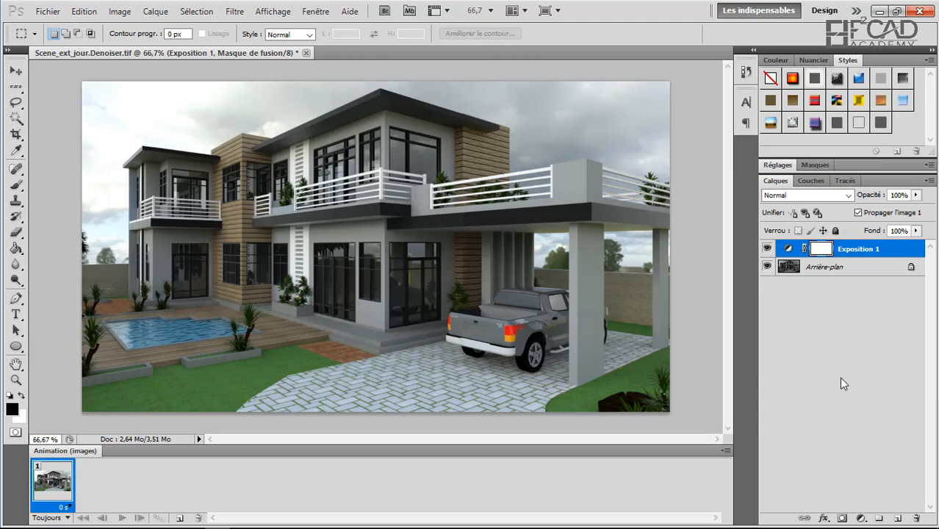
# - Add a Color Balance adjustment layer above the Exposure layer and set its midtones' Cyan–Red value to +15
pyautogui.click(862, 518)
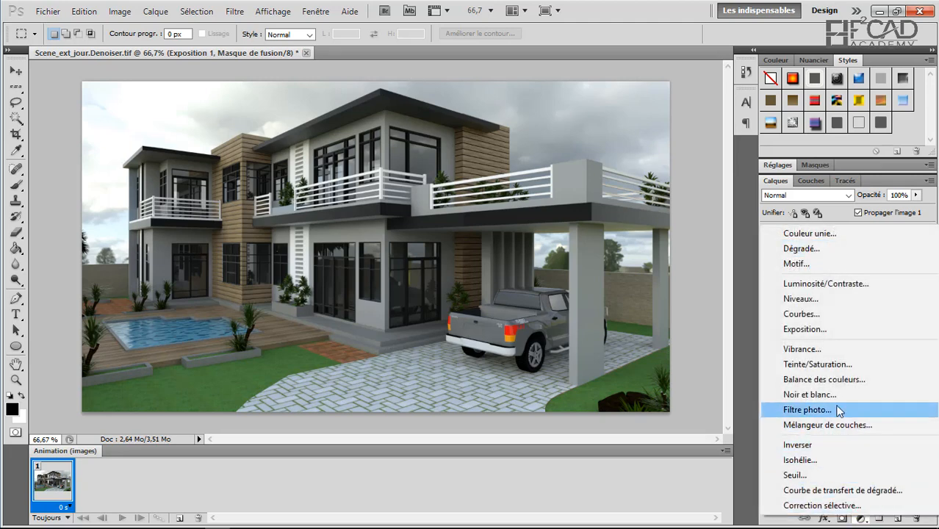
pyautogui.click(834, 381)
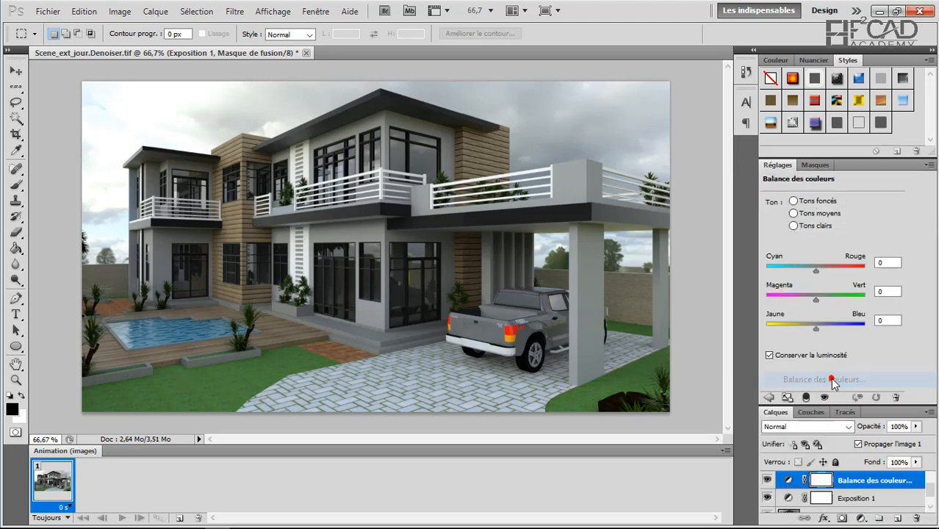
pyautogui.moveTo(815, 267); pyautogui.dragTo(819, 269)
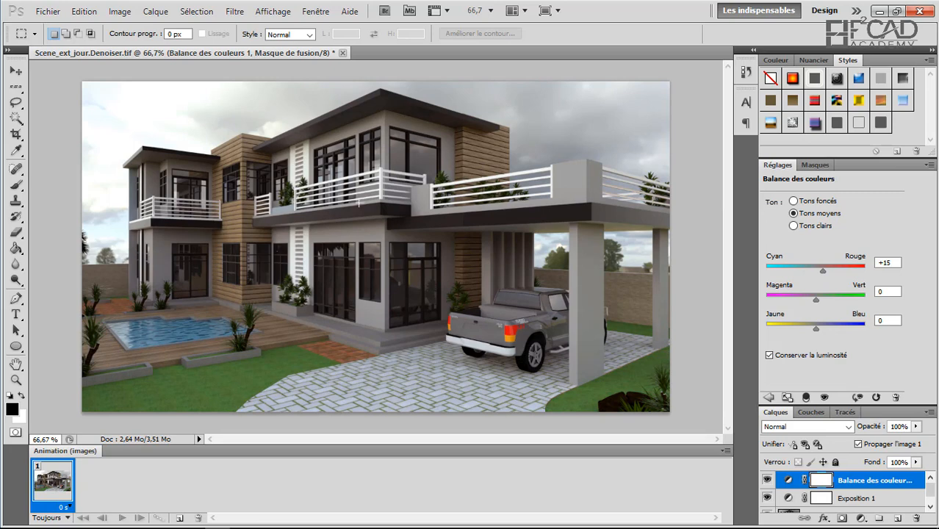
pyautogui.moveTo(814, 329); pyautogui.dragTo(809, 328)
pyautogui.moveTo(811, 328); pyautogui.dragTo(815, 328)
# - Set the exposure of the Exposition 1 adjustment layer to +1.29
pyautogui.click(854, 502)
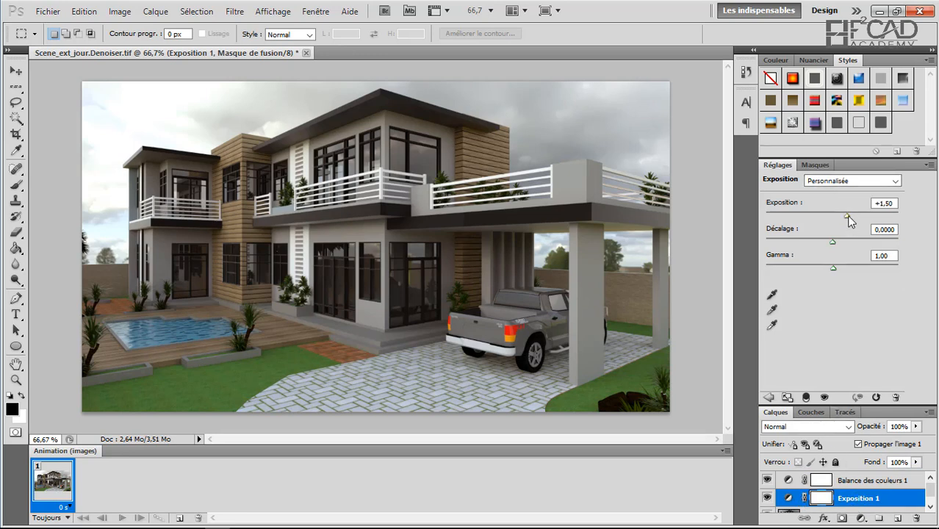
pyautogui.moveTo(847, 216); pyautogui.dragTo(843, 216)
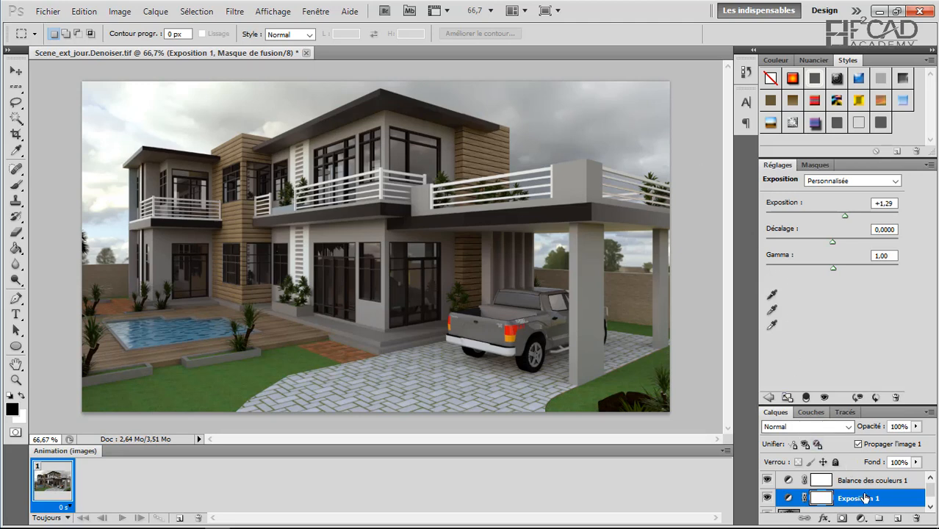
pyautogui.scroll(-1, 816, 499)
pyautogui.scroll(1, 816, 504)
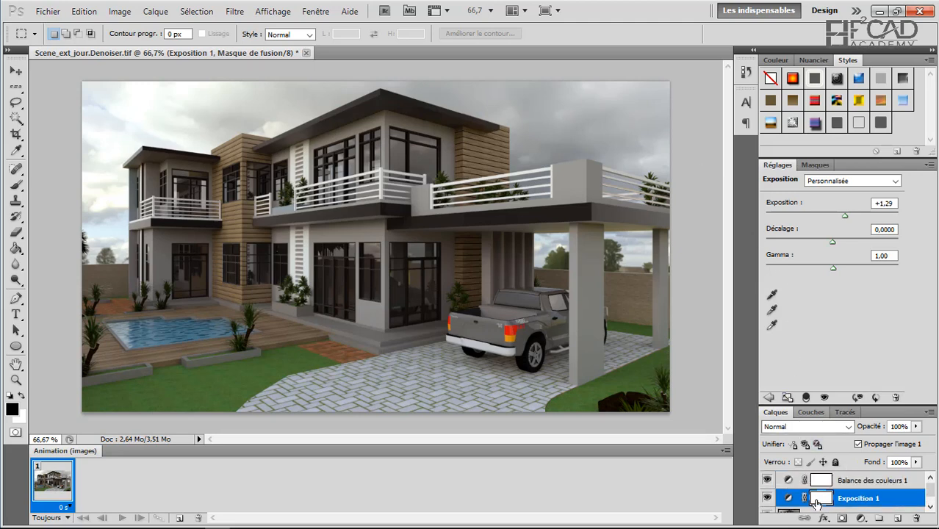
pyautogui.click(861, 518)
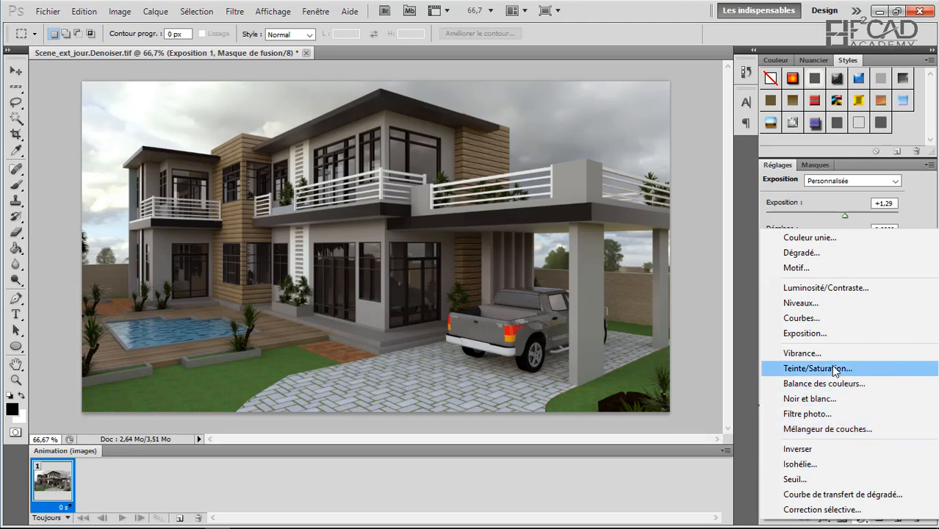
pyautogui.click(817, 319)
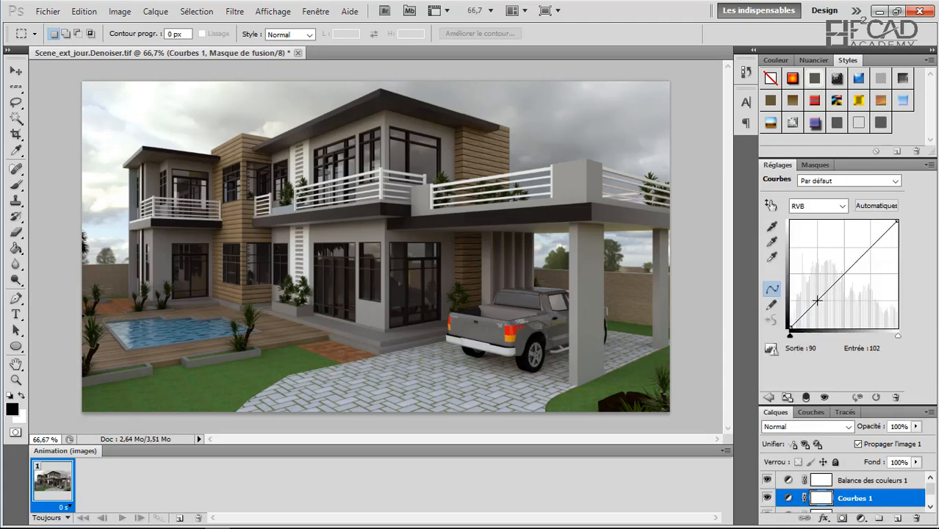
pyautogui.click(790, 328)
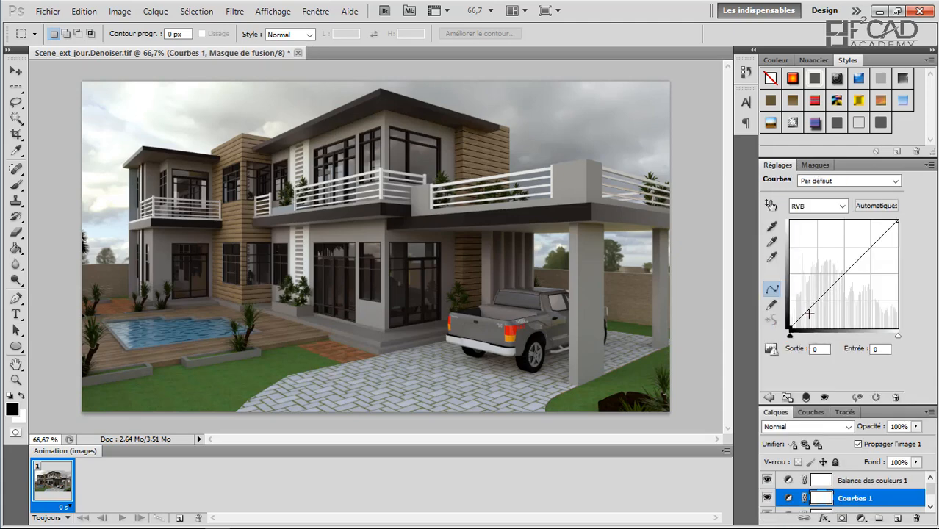
pyautogui.moveTo(808, 314); pyautogui.dragTo(804, 310)
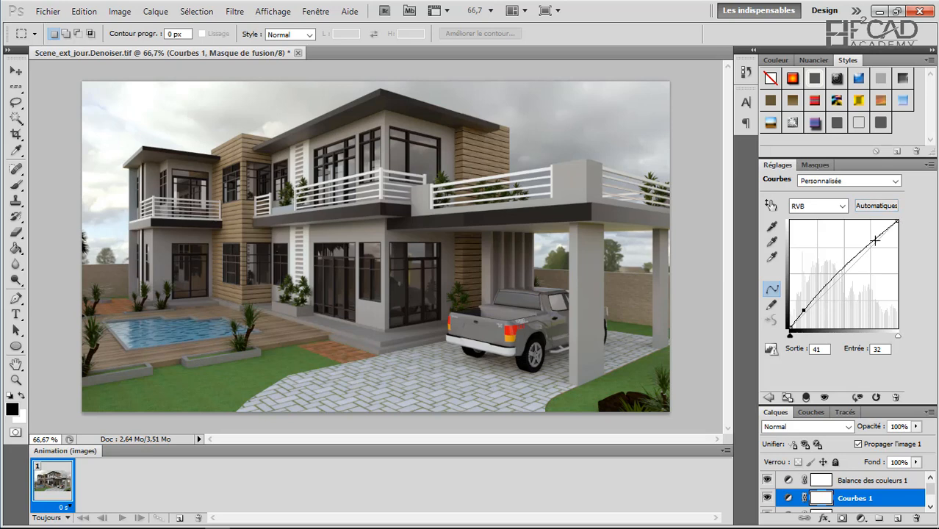
pyautogui.moveTo(873, 236); pyautogui.dragTo(883, 245)
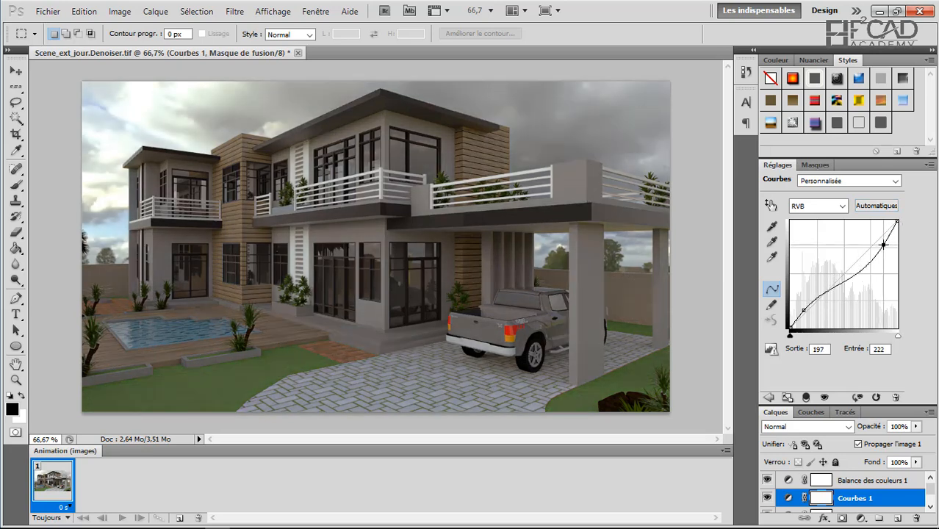
pyautogui.rightClick(874, 498)
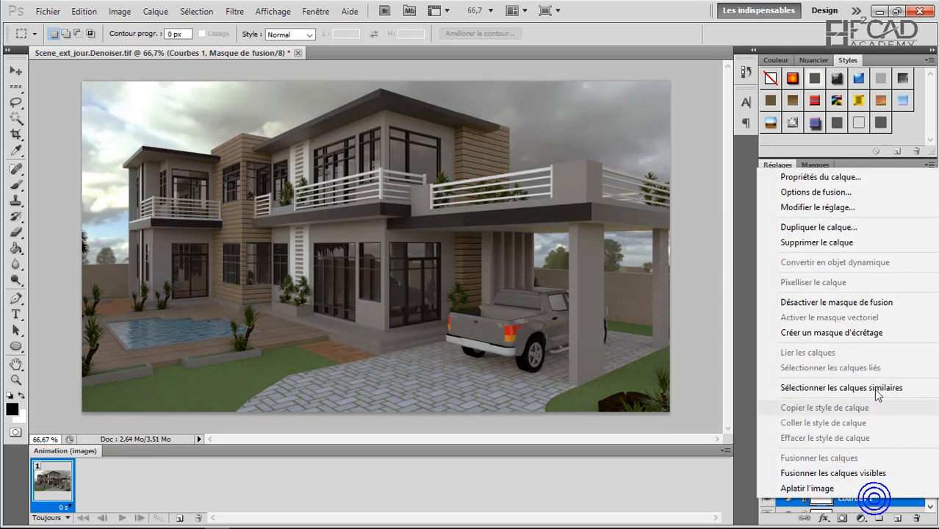
pyautogui.click(823, 242)
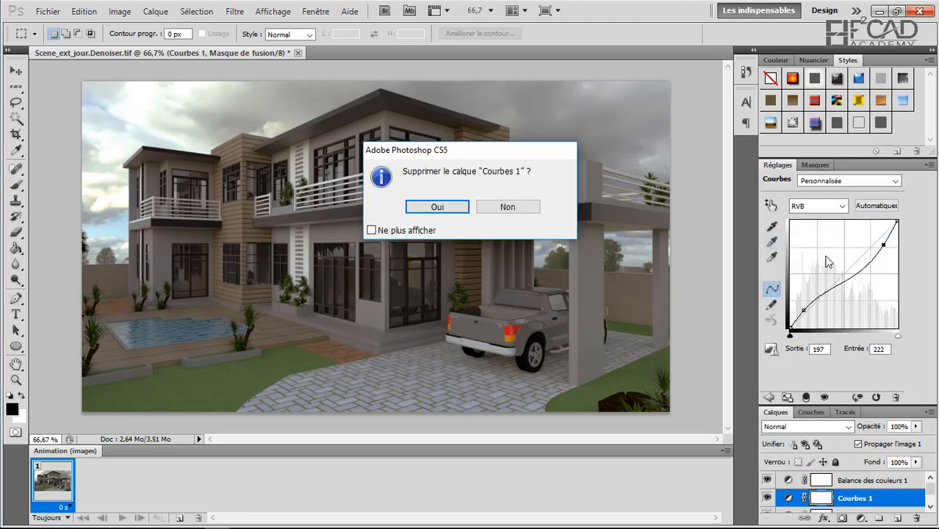
pyautogui.click(437, 207)
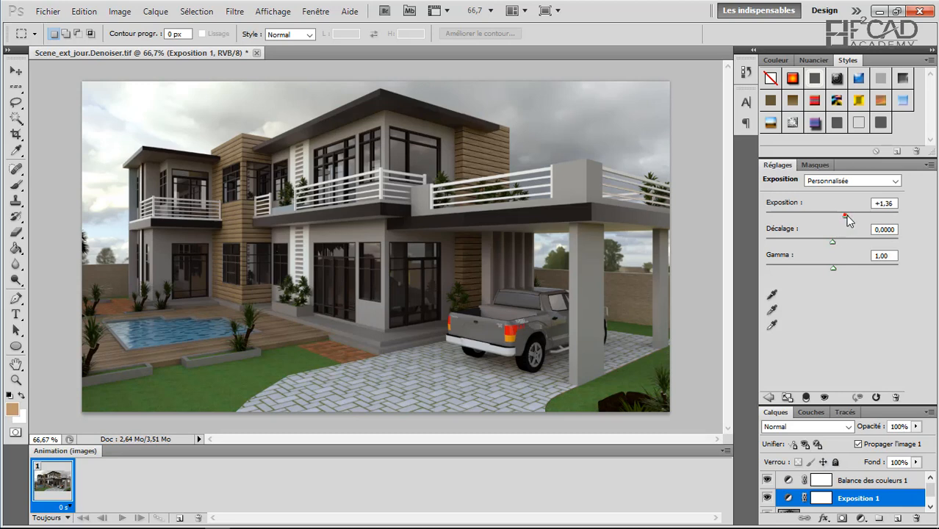
# - Set the exposure of the Exposition 1 adjustment layer to +1.43
pyautogui.moveTo(846, 218); pyautogui.dragTo(848, 221)
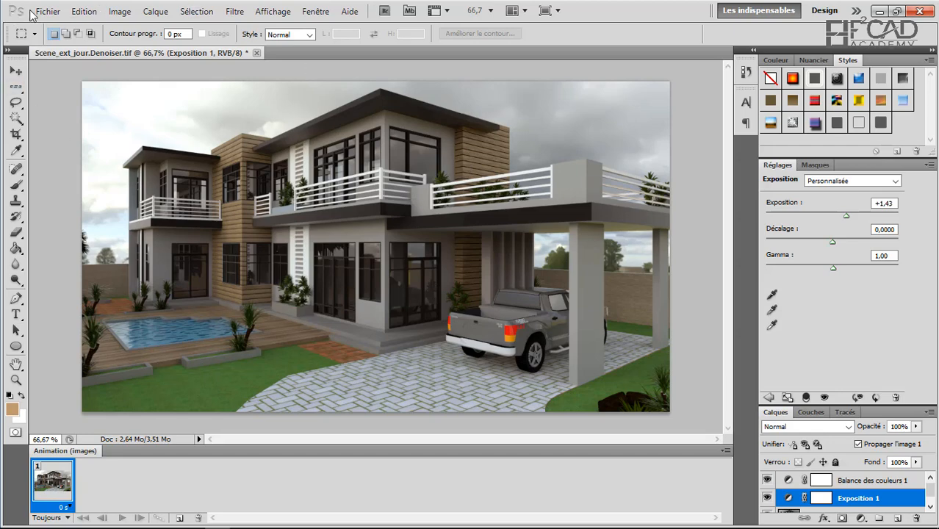
# - Open the Scene_ext_jour.Reflections TIFF file from the Rendu folder
pyautogui.click(55, 16)
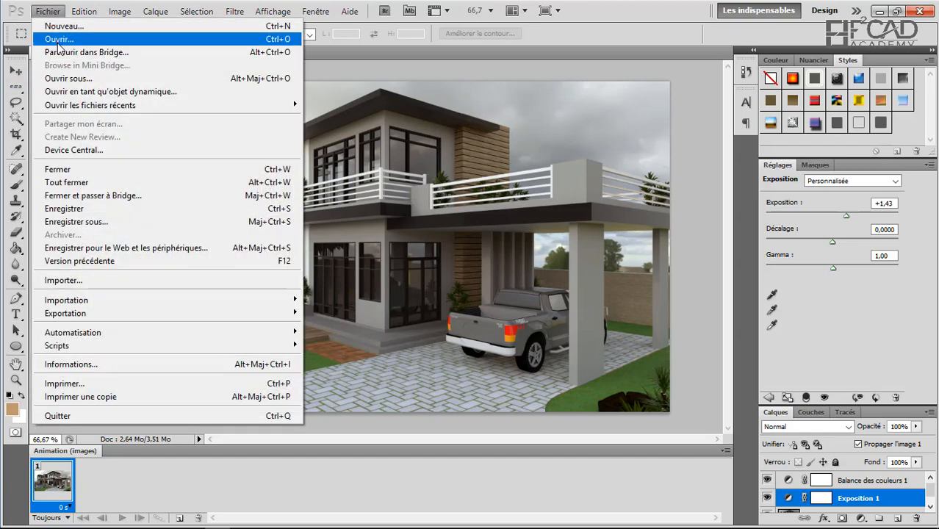
pyautogui.click(67, 42)
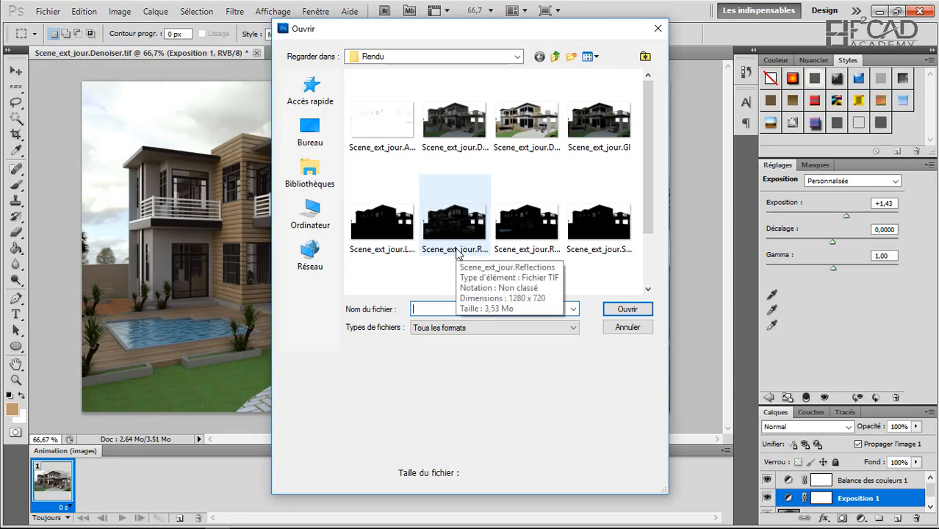
pyautogui.click(459, 221)
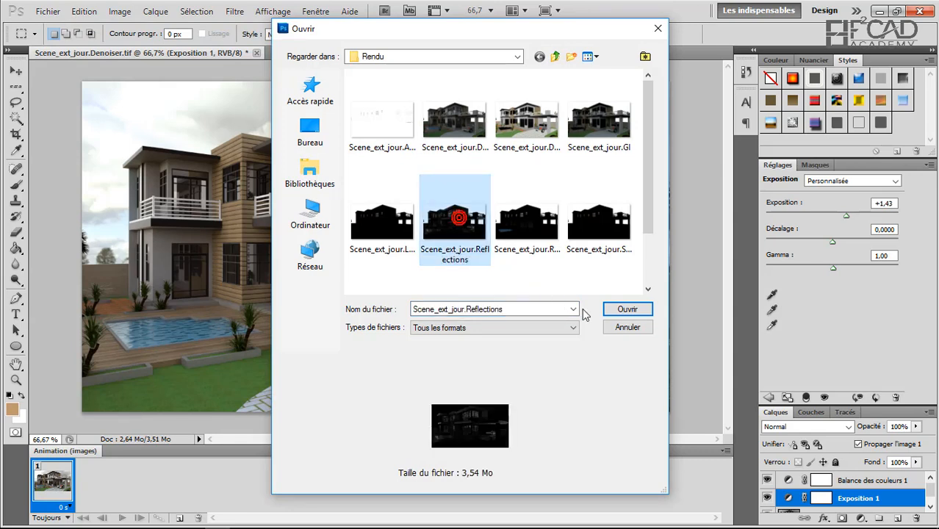
pyautogui.click(633, 309)
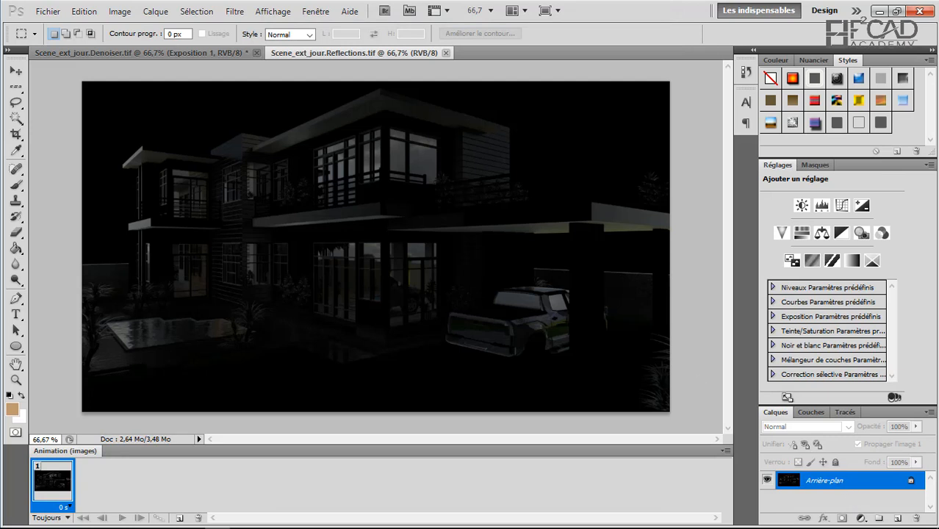
# - Copy the whole reflections image into Scene_ext_jour.Denoiser.tif above the Color Balance layer and set its blend mode to Superposition
pyautogui.hotkey('ctrl', 'a')
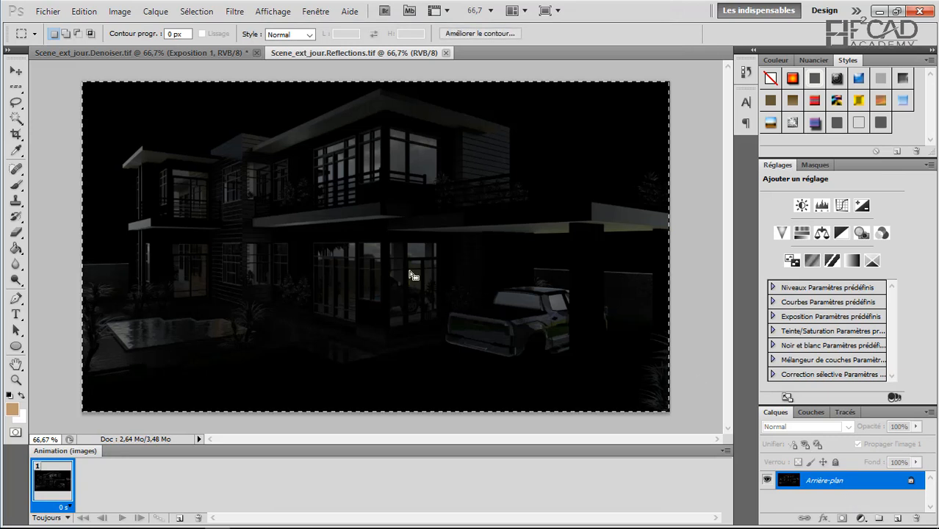
pyautogui.click(196, 54)
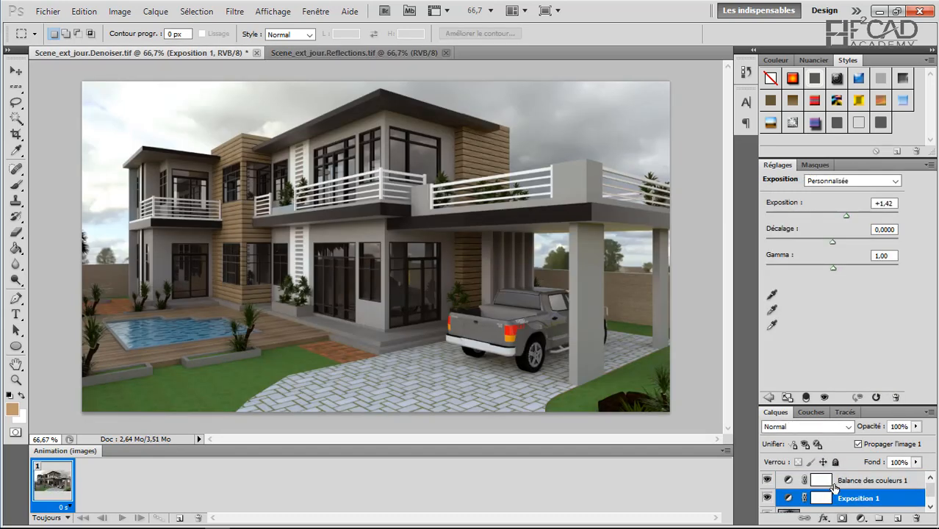
pyautogui.click(827, 482)
pyautogui.hotkey('ctrl', 'v')
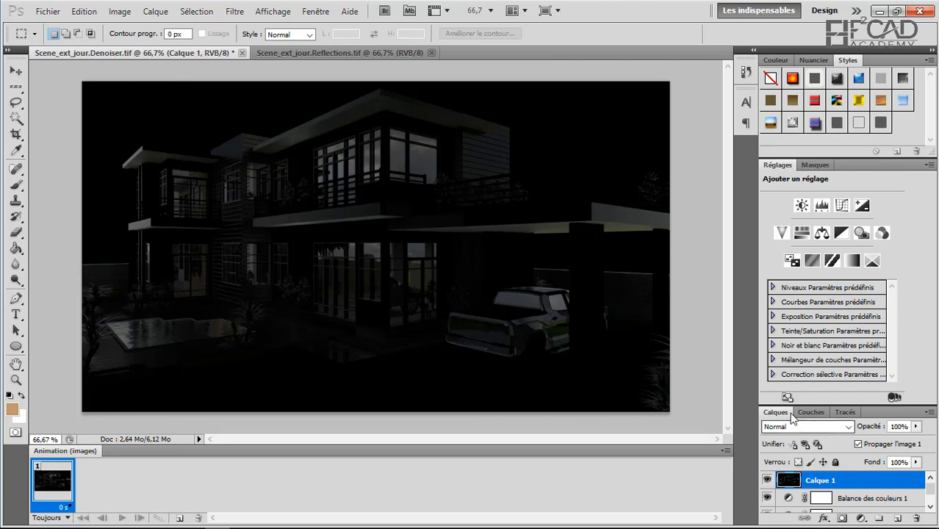
pyautogui.click(848, 428)
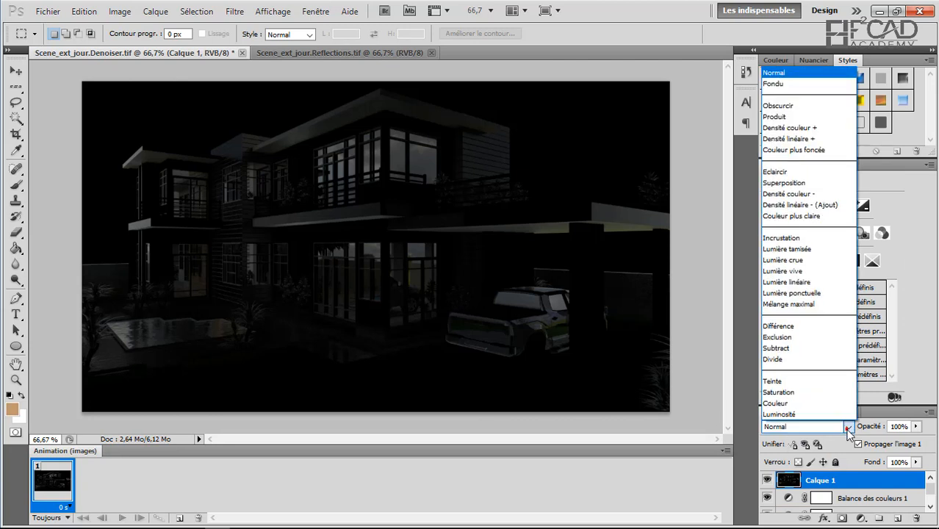
pyautogui.click(775, 183)
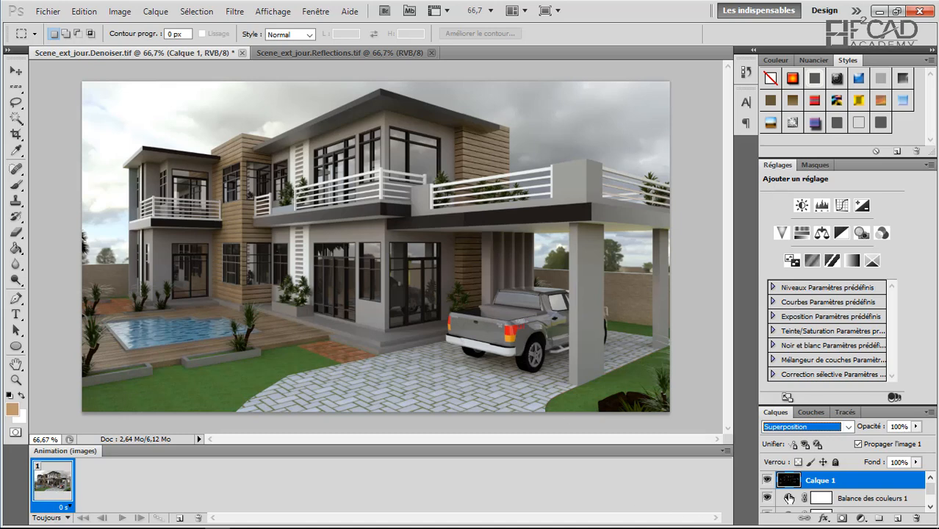
# - Compare the house render with the reflections layer Calque 1 hidden and shown
pyautogui.click(767, 481)
pyautogui.click(767, 481)
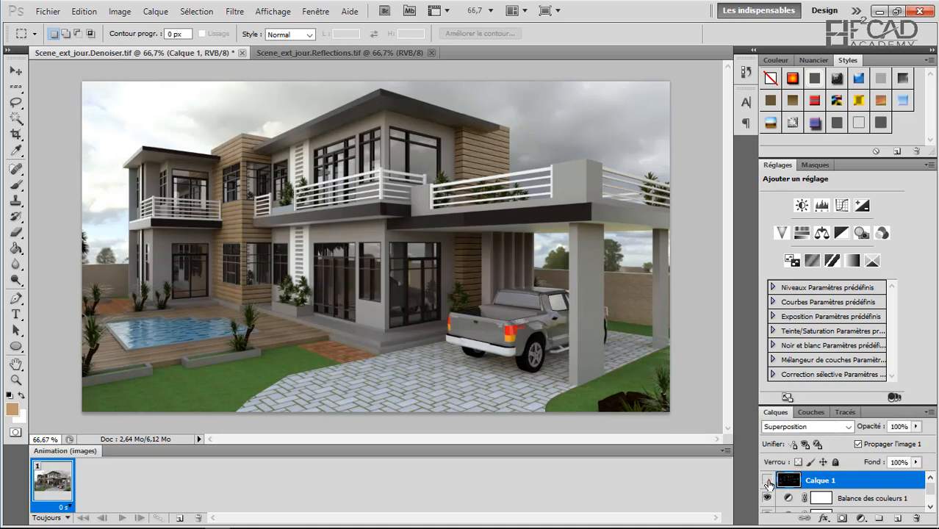
pyautogui.click(767, 480)
pyautogui.click(767, 481)
pyautogui.click(767, 481)
pyautogui.click(768, 480)
pyautogui.click(768, 481)
pyautogui.click(767, 481)
pyautogui.click(767, 480)
pyautogui.click(767, 480)
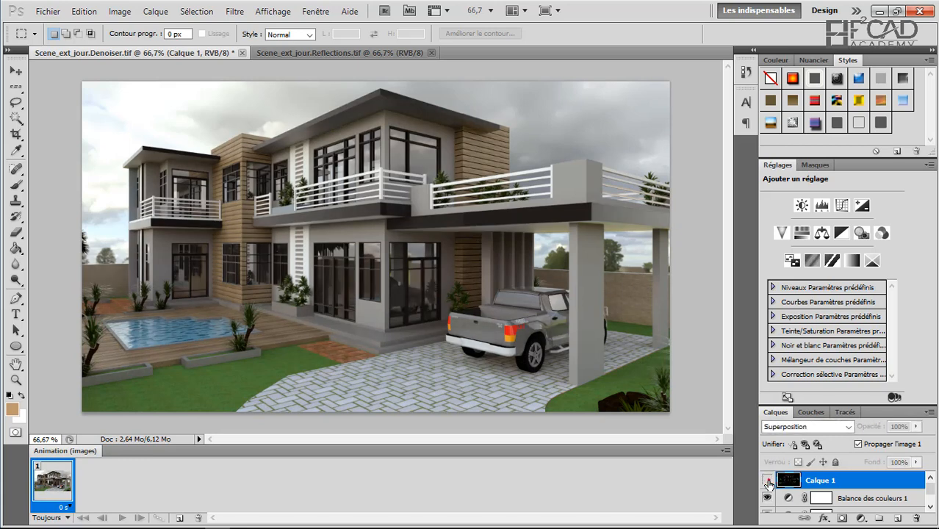
pyautogui.click(767, 481)
pyautogui.click(768, 481)
pyautogui.click(767, 481)
pyautogui.click(767, 480)
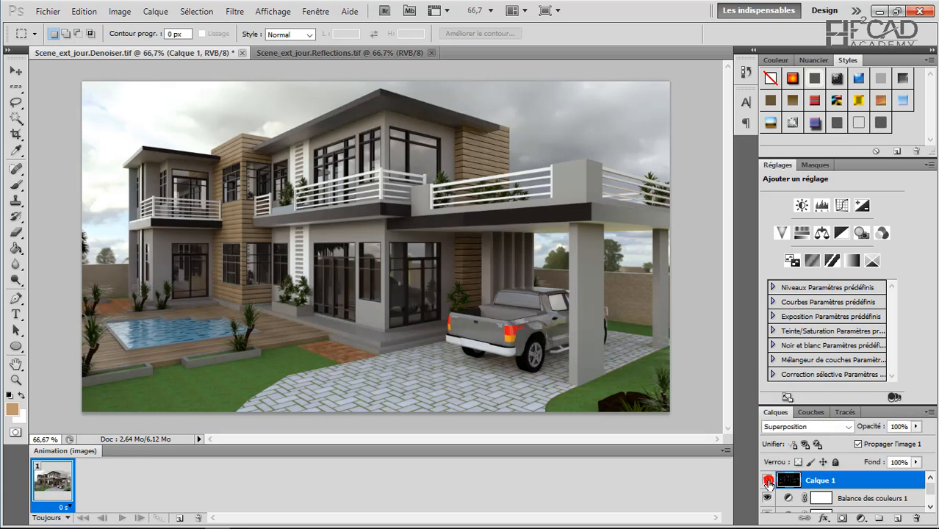
pyautogui.click(767, 480)
pyautogui.click(767, 481)
pyautogui.click(767, 480)
pyautogui.click(767, 480)
# - Close the reflections document and open the Scene_ext_jour.Refractions TIFF file from the Rendu folder
pyautogui.click(323, 52)
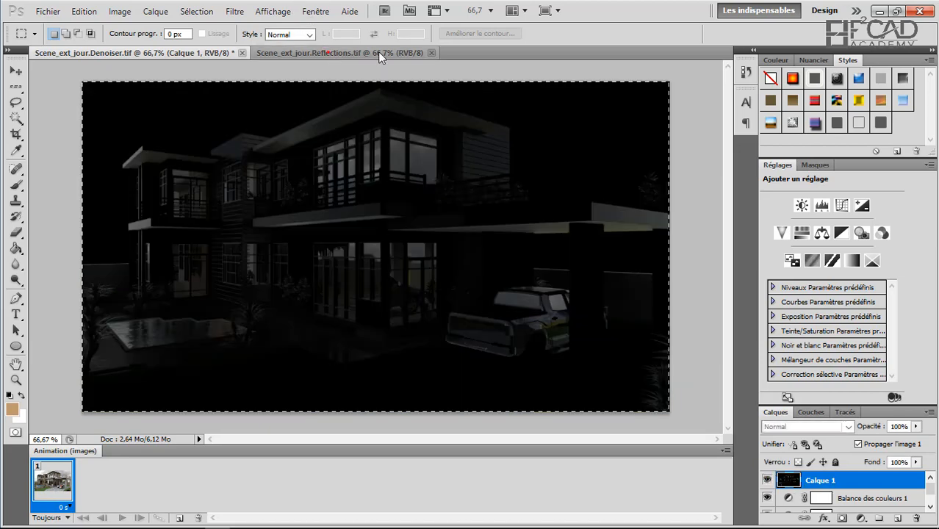
pyautogui.click(431, 53)
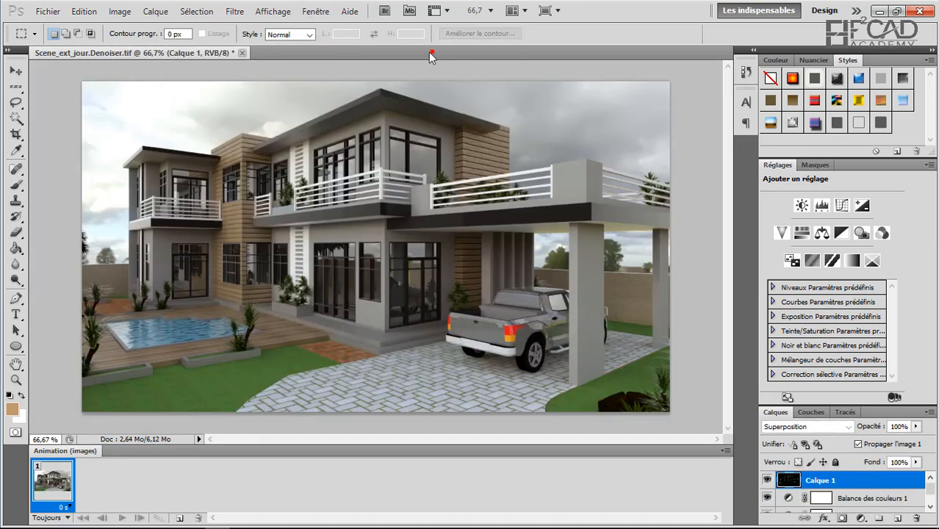
pyautogui.click(45, 11)
pyautogui.click(62, 43)
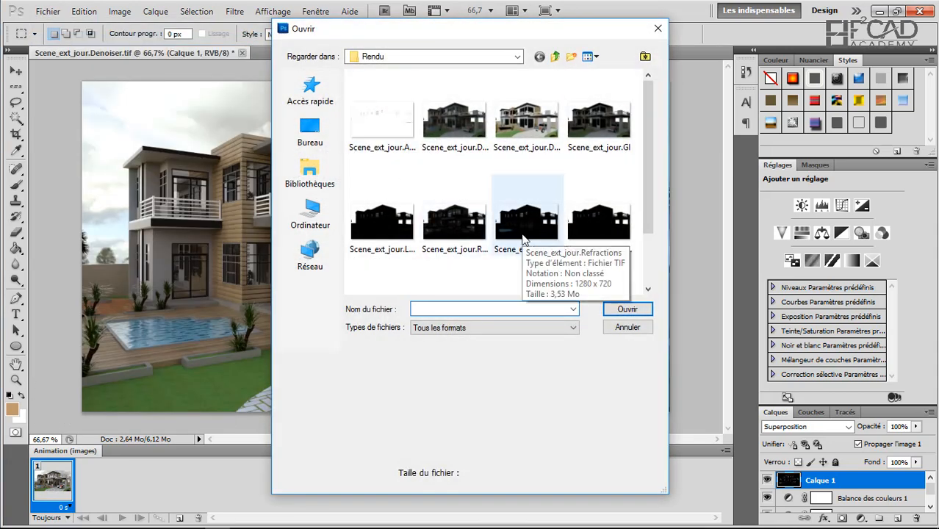
pyautogui.click(523, 220)
pyautogui.click(625, 309)
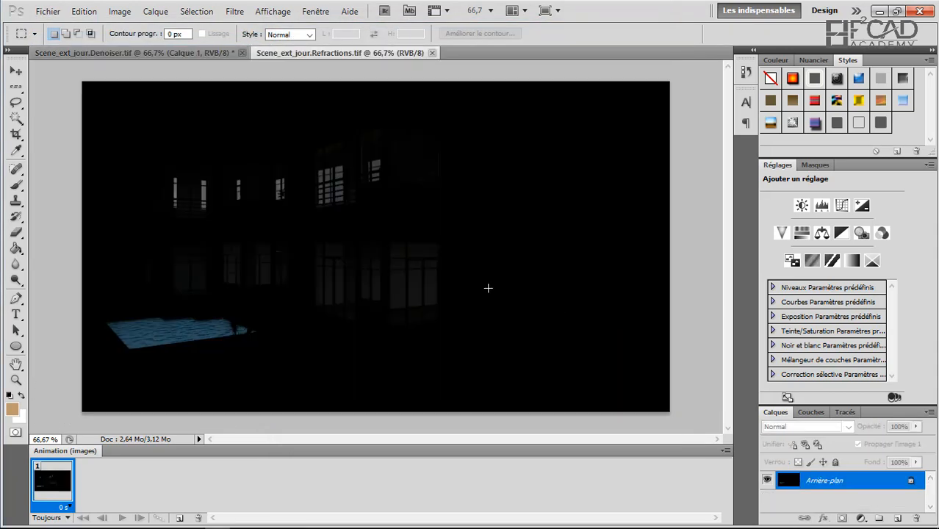
# - Copy the whole refractions image into Scene_ext_jour.Denoiser.tif above Calque 1 and set its blend mode to Superposition
pyautogui.hotkey('ctrl', 'a')
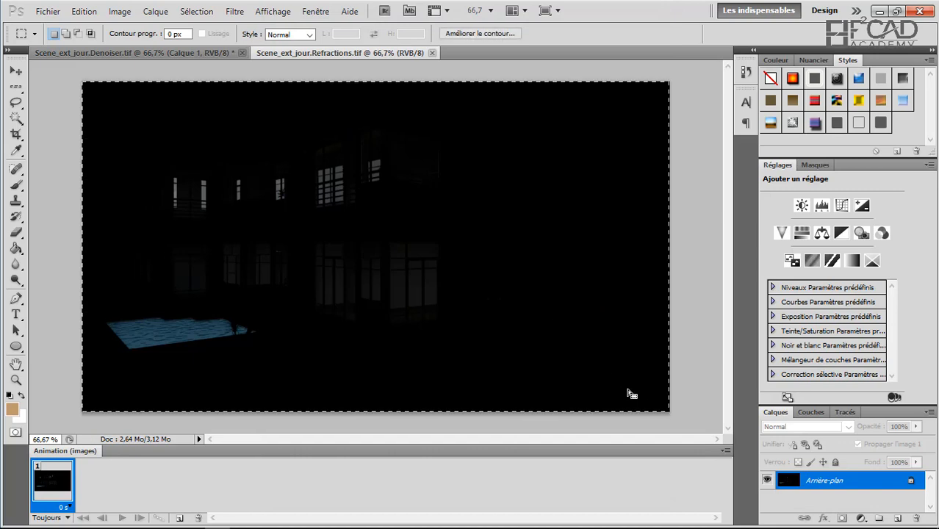
pyautogui.click(169, 56)
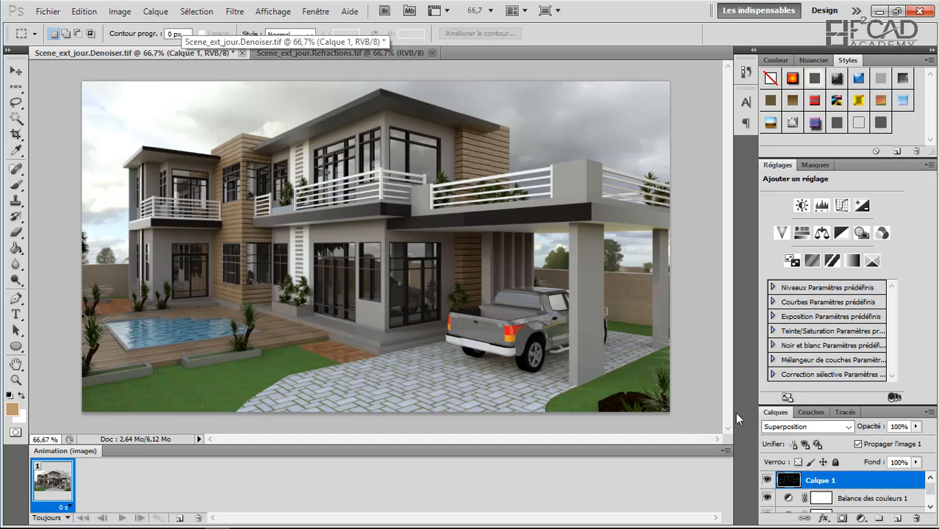
pyautogui.hotkey('ctrl', 'v')
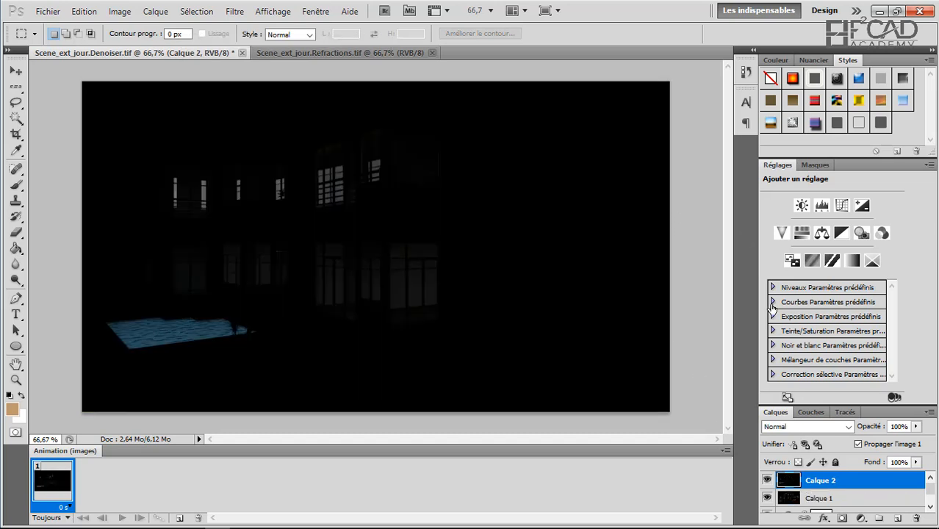
pyautogui.click(842, 427)
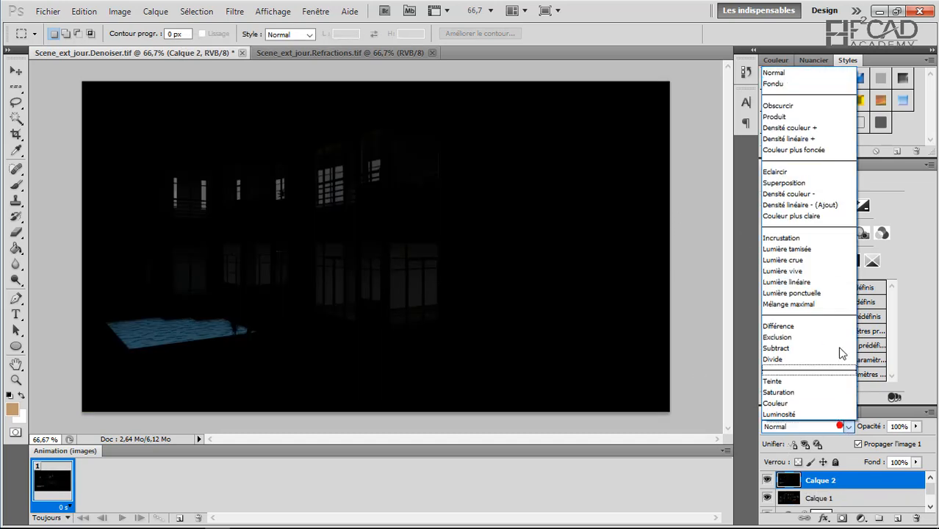
pyautogui.click(811, 188)
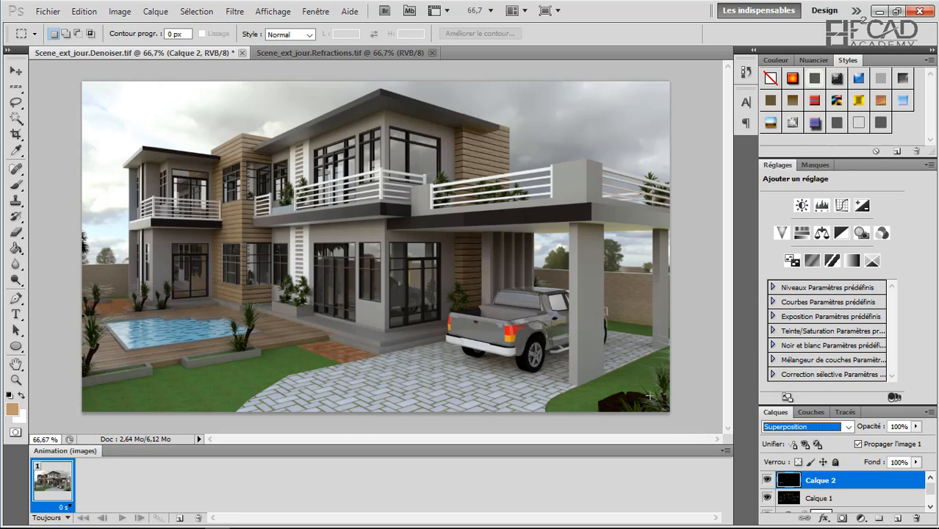
# - Compare the render with the refractions layer Calque 2 hidden and shown, checking the pool and windows
pyautogui.click(767, 480)
pyautogui.click(767, 480)
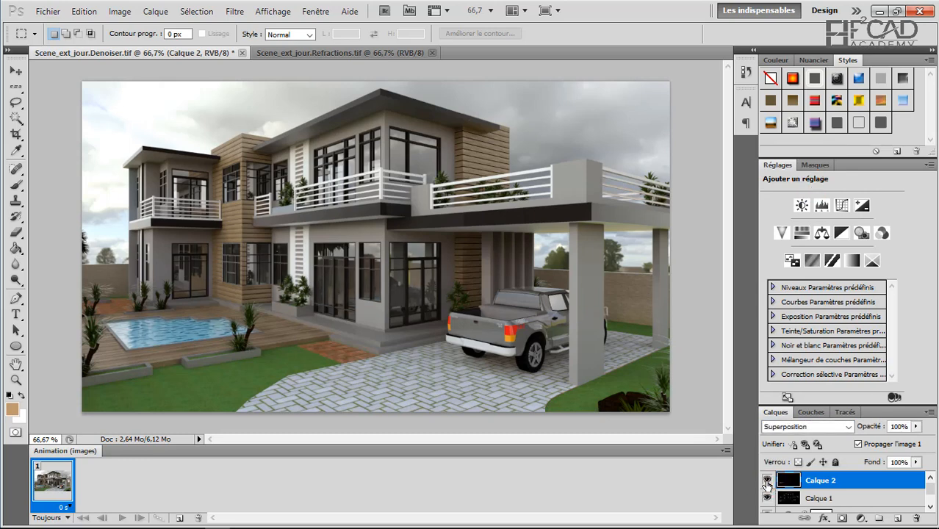
pyautogui.click(767, 480)
pyautogui.click(767, 480)
pyautogui.click(767, 479)
pyautogui.click(767, 480)
pyautogui.click(767, 480)
pyautogui.click(767, 480)
pyautogui.click(767, 480)
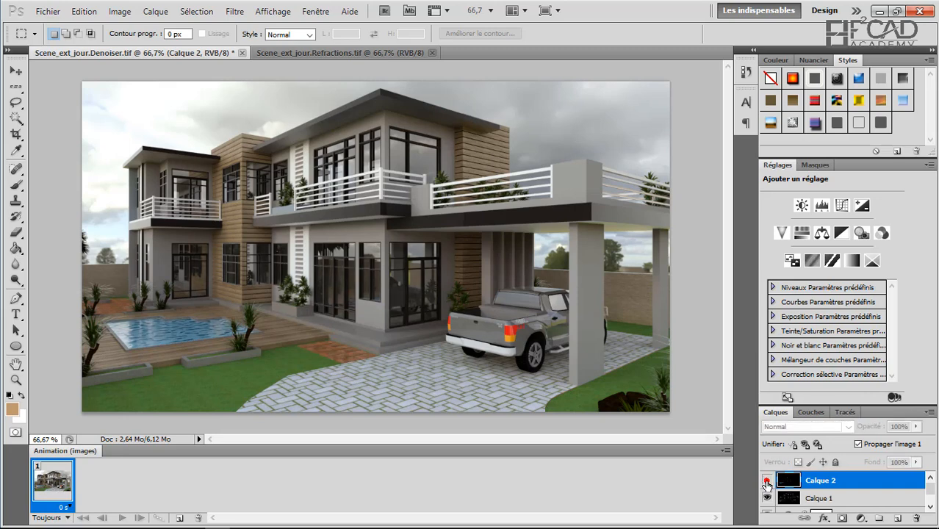
pyautogui.click(767, 480)
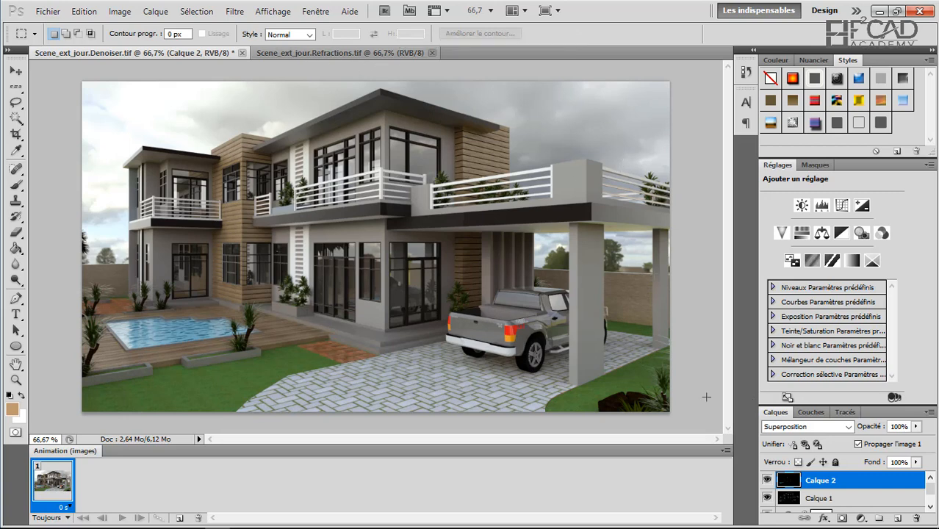
# - Set the exposure of the Exposition 1 adjustment layer to +1.45
pyautogui.scroll(-2, 839, 499)
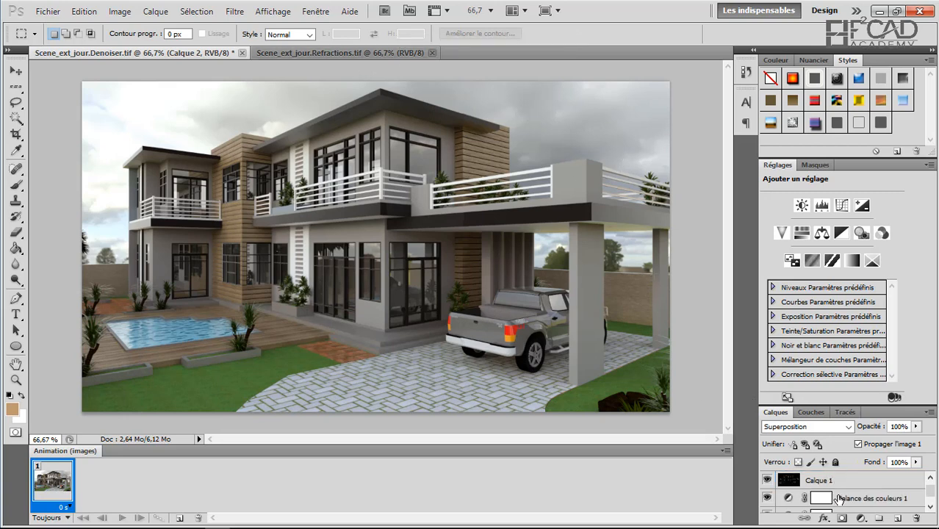
pyautogui.click(842, 500)
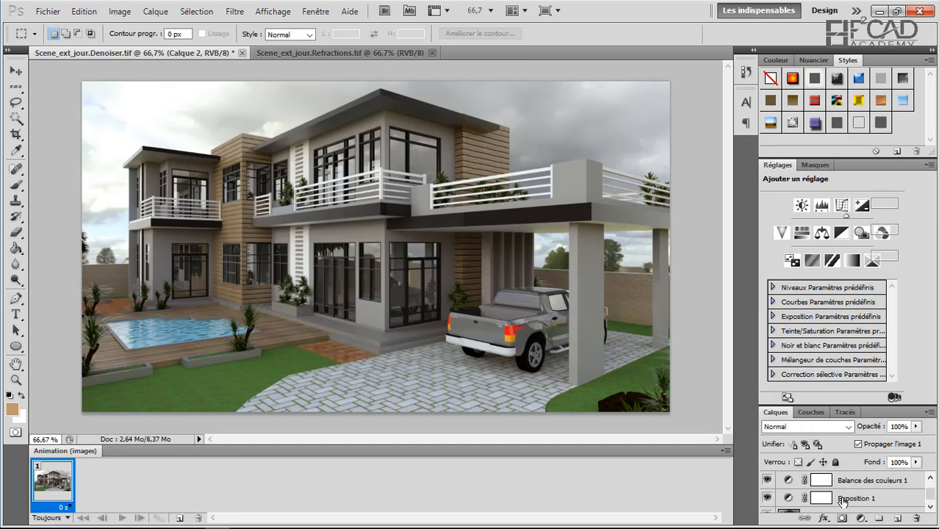
pyautogui.click(848, 217)
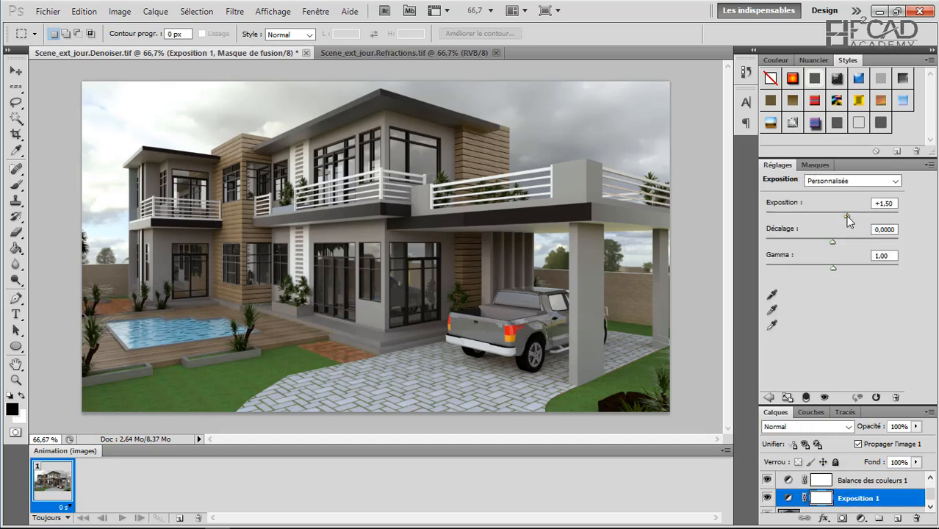
pyautogui.moveTo(848, 217); pyautogui.dragTo(846, 216)
pyautogui.click(889, 204)
pyautogui.click(46, 12)
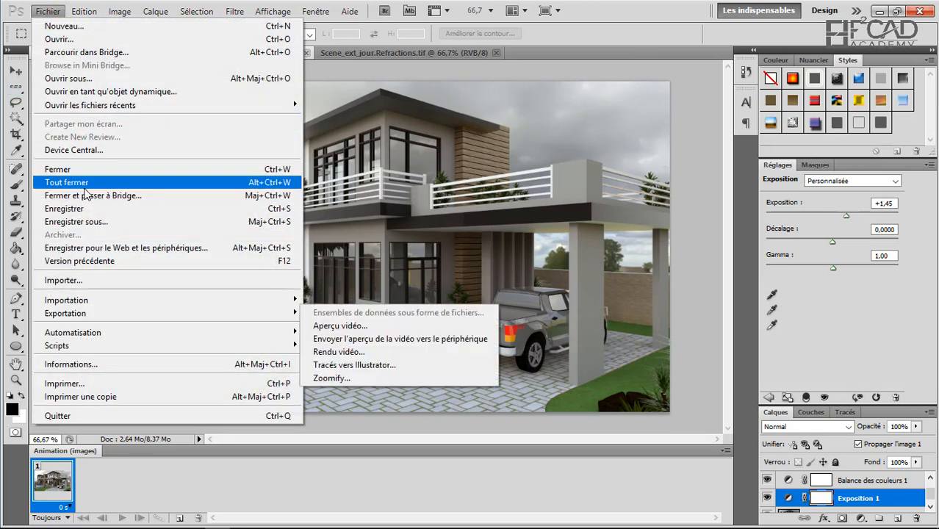
pyautogui.click(76, 221)
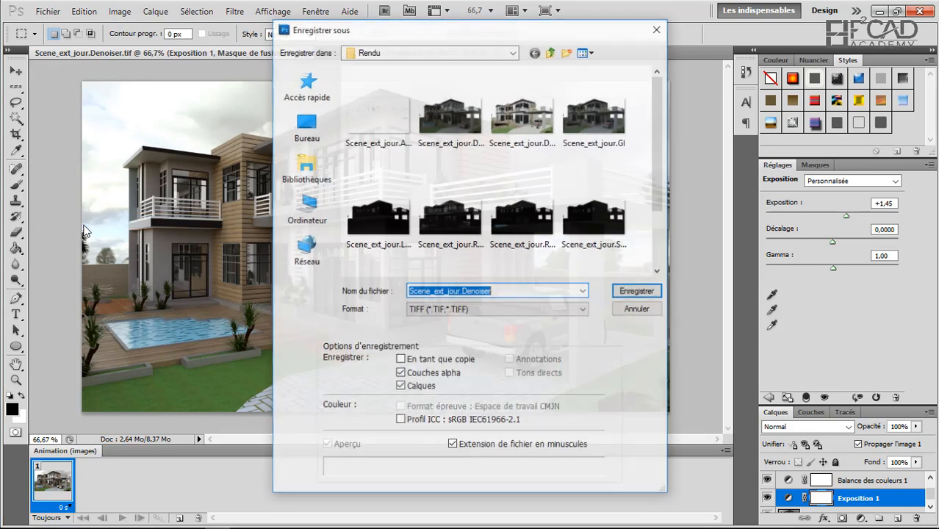
pyautogui.click(505, 291)
pyautogui.doubleClick(489, 291)
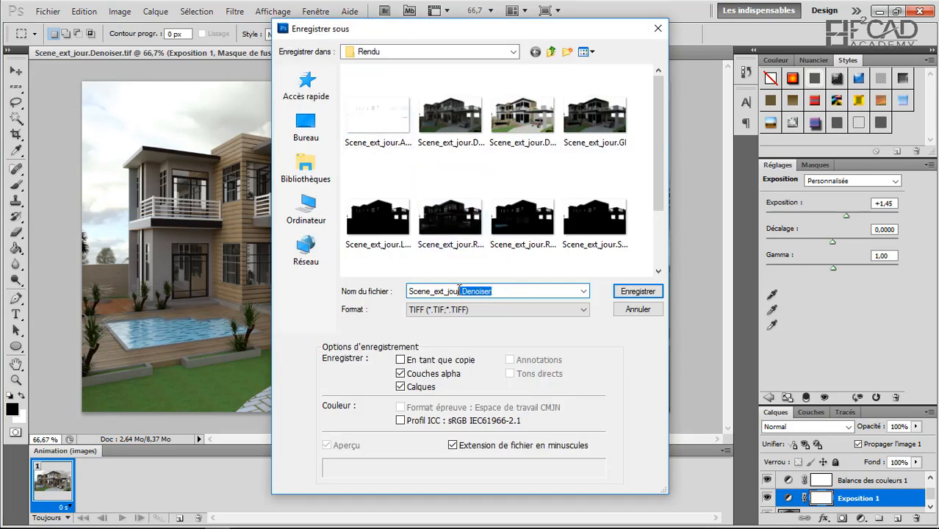
pyautogui.write('_final')
pyautogui.click(550, 52)
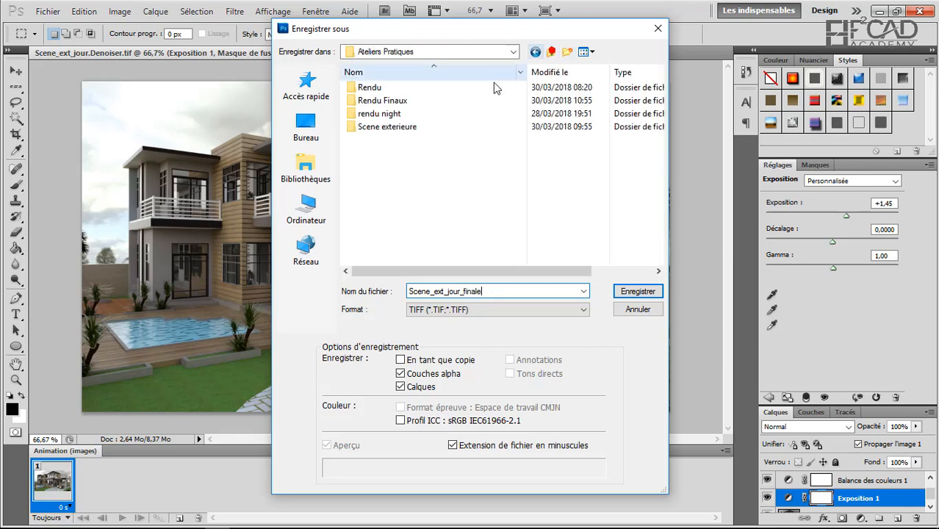
pyautogui.doubleClick(378, 100)
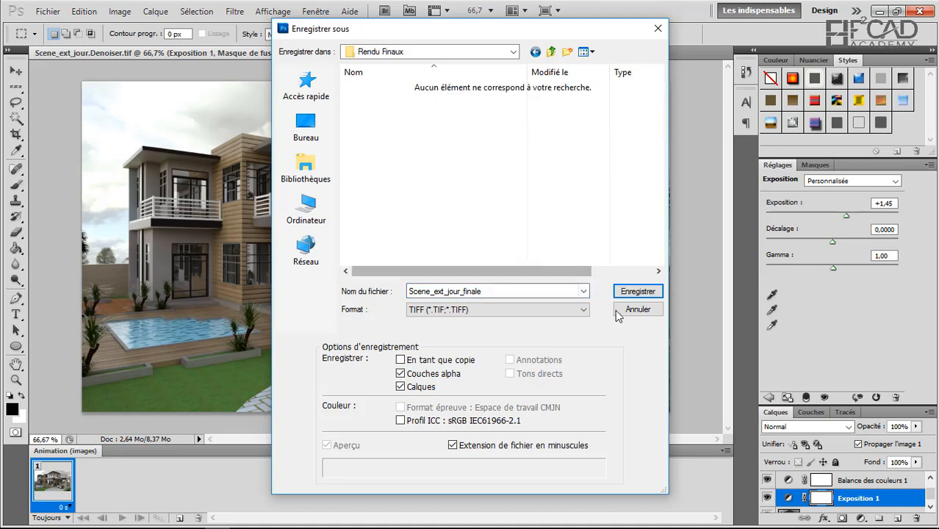
pyautogui.click(637, 291)
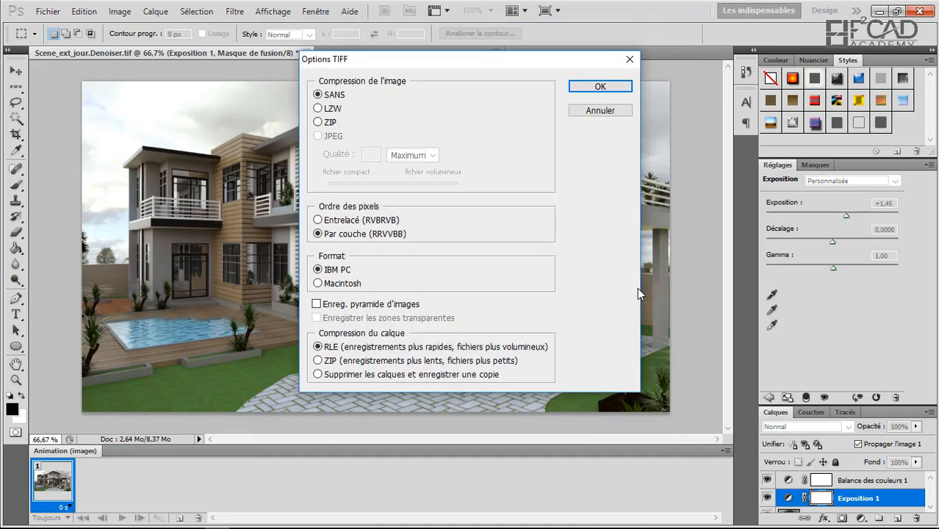
pyautogui.click(598, 110)
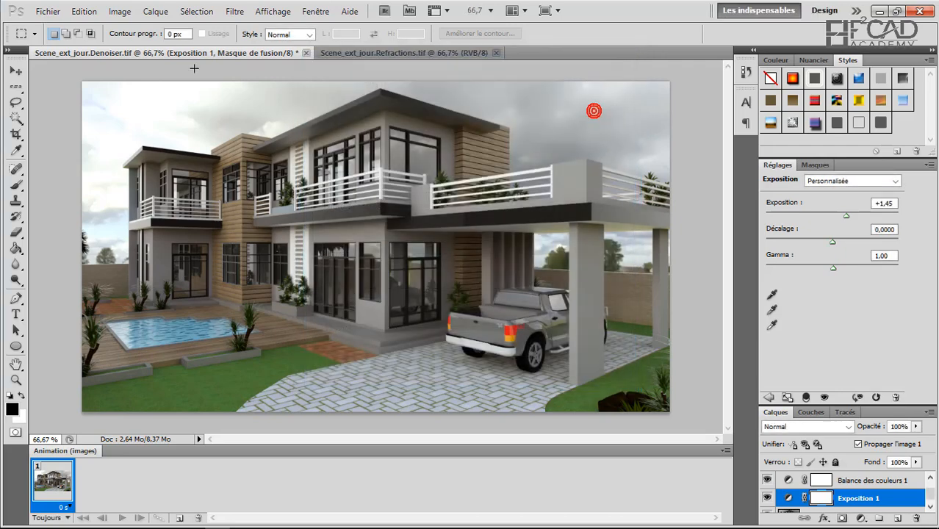
# - Start saving a copy of the daytime render in PNG format under the file name Scene_ext_jour_finale
pyautogui.click(48, 11)
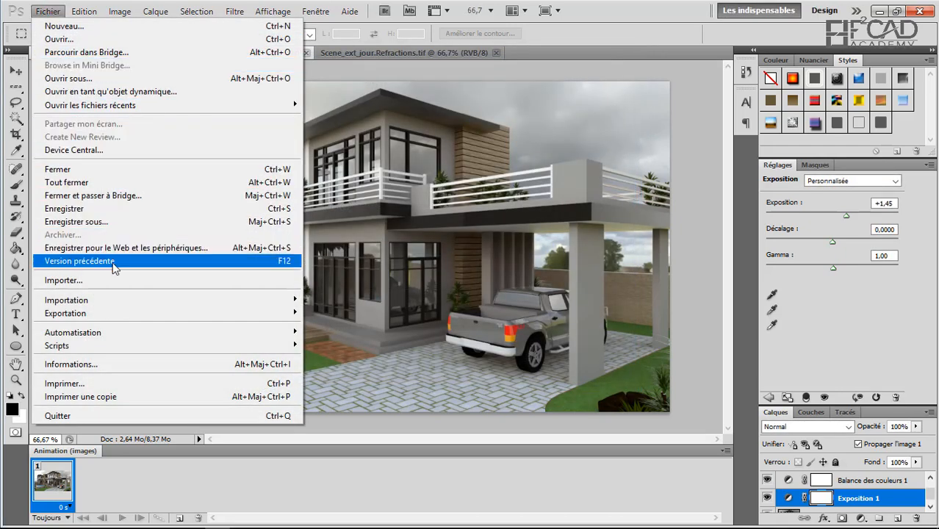
pyautogui.click(76, 222)
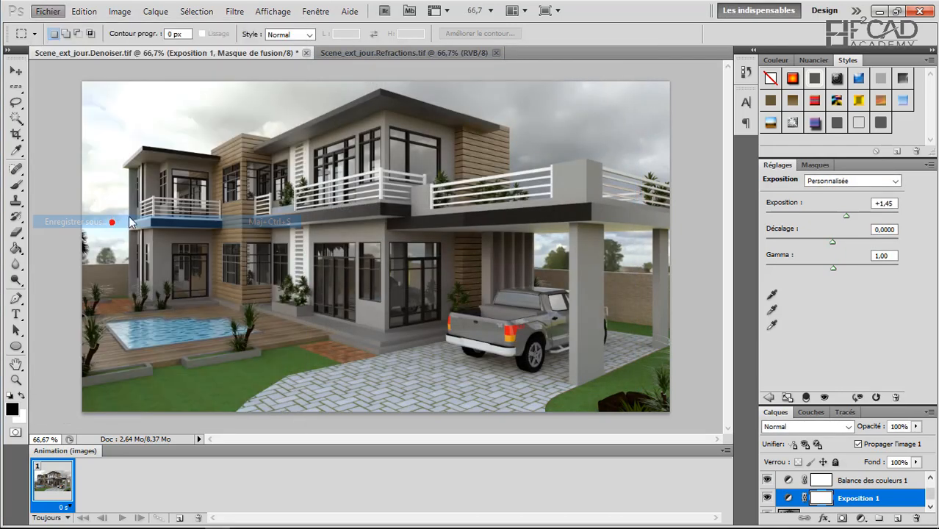
pyautogui.click(474, 309)
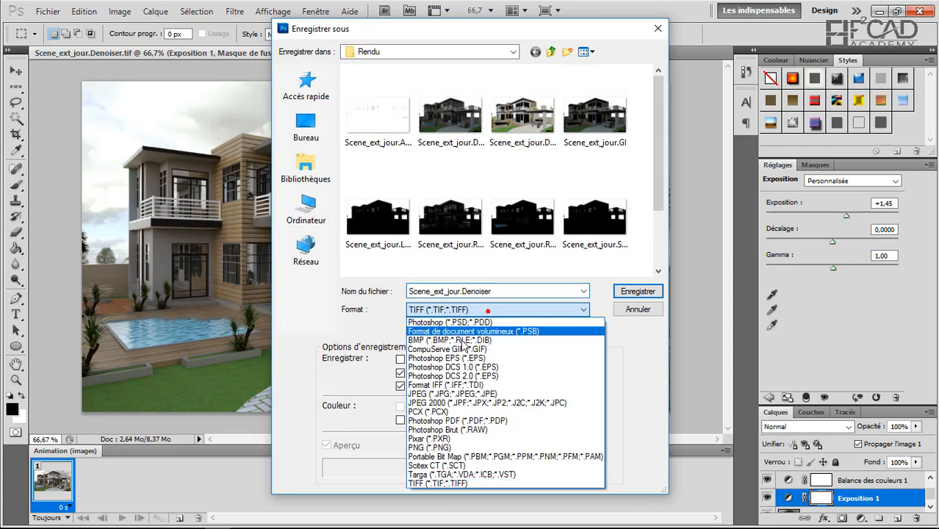
pyautogui.click(439, 449)
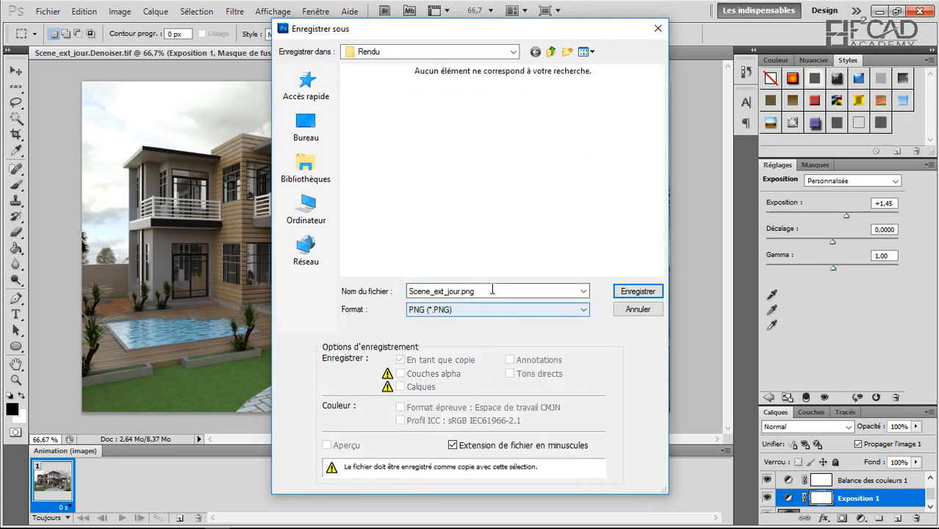
pyautogui.moveTo(499, 289); pyautogui.dragTo(459, 290)
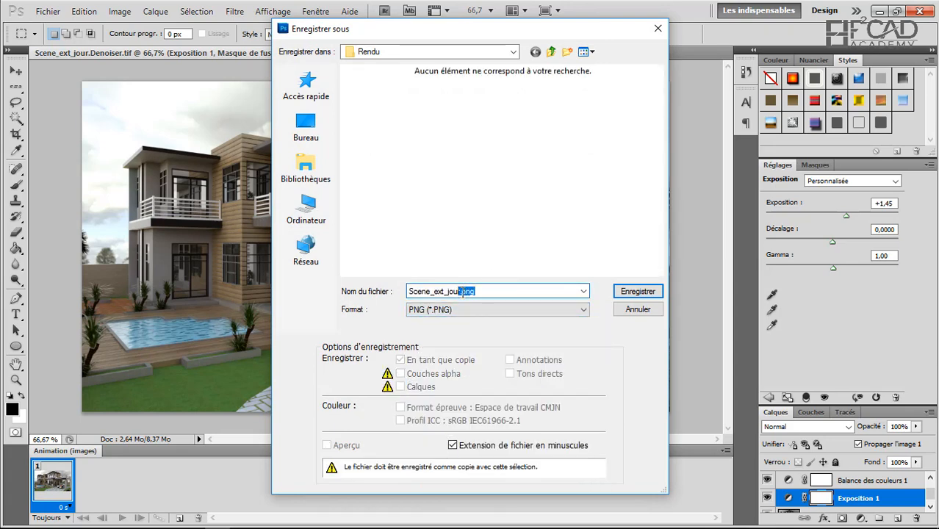
pyautogui.write('_')
pyautogui.press('Escape')
# - Save the PNG copy in the Rendu Finaux folder without interlacing
pyautogui.click(550, 52)
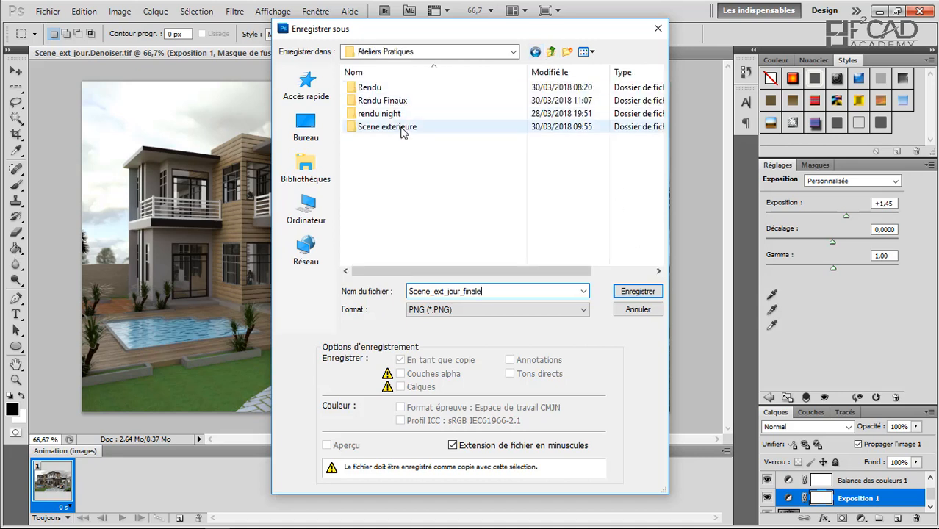
pyautogui.click(397, 103)
pyautogui.doubleClick(398, 103)
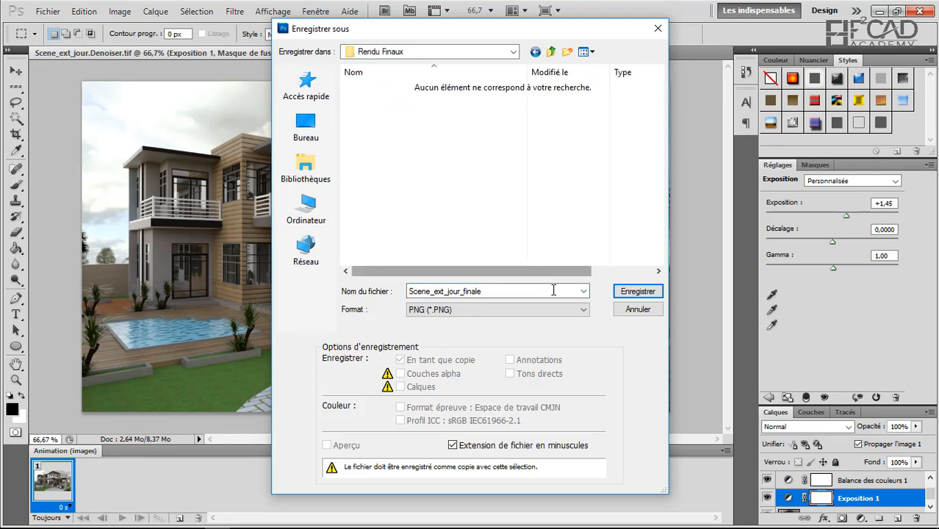
pyautogui.click(641, 292)
pyautogui.click(645, 292)
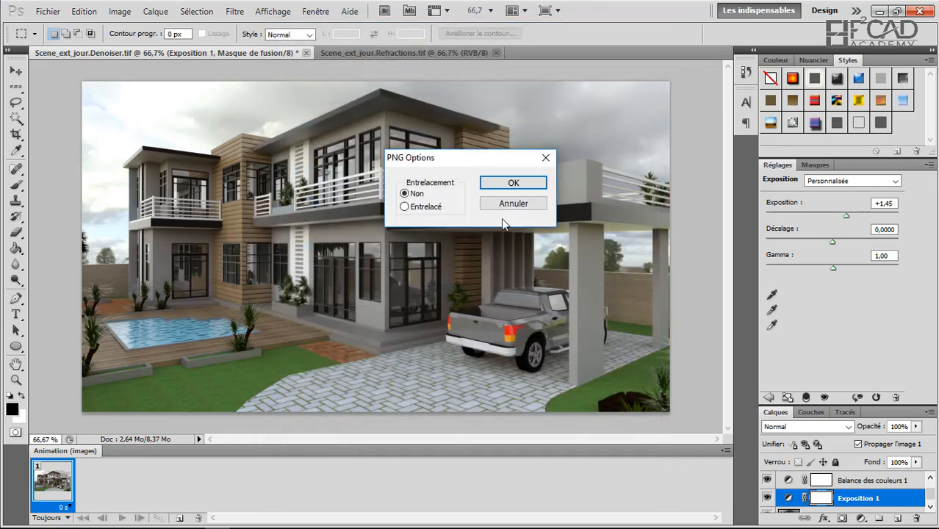
pyautogui.click(501, 185)
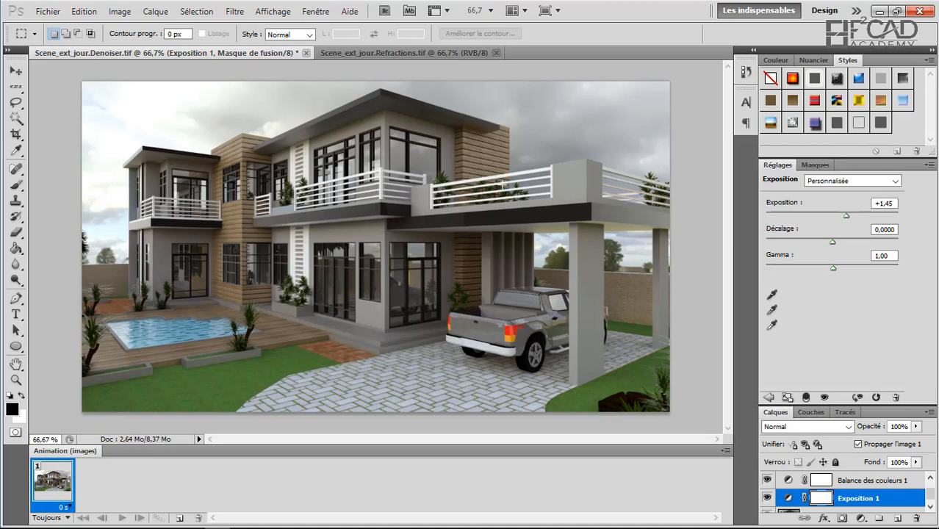
pyautogui.click(48, 11)
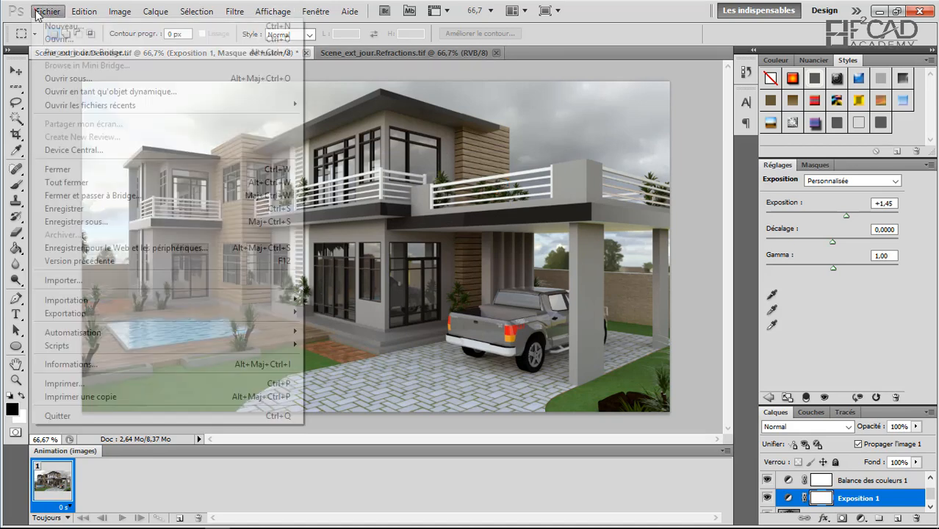
pyautogui.click(69, 31)
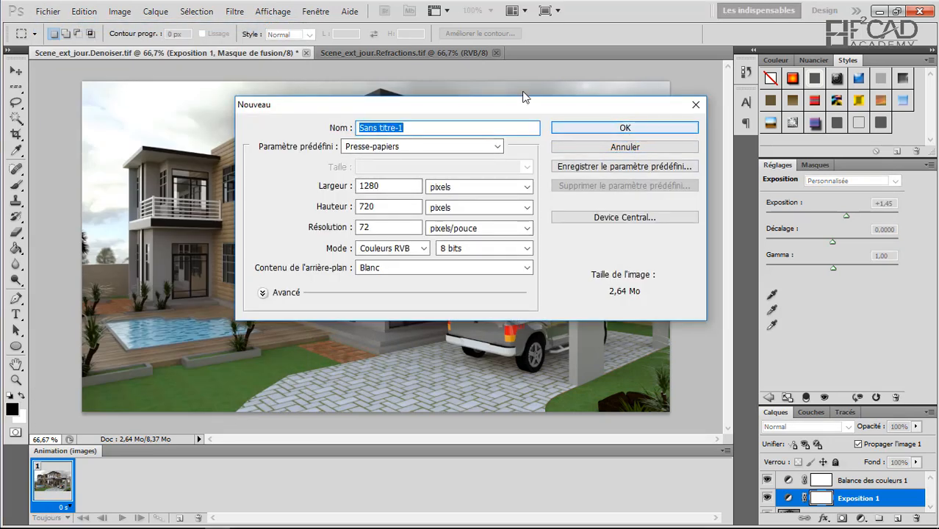
pyautogui.click(694, 103)
# - Close the Scene_ext_jour.Refractions and Scene_ext_jour.Denoiser documents, discarding the changes to the Denoiser file
pyautogui.click(496, 53)
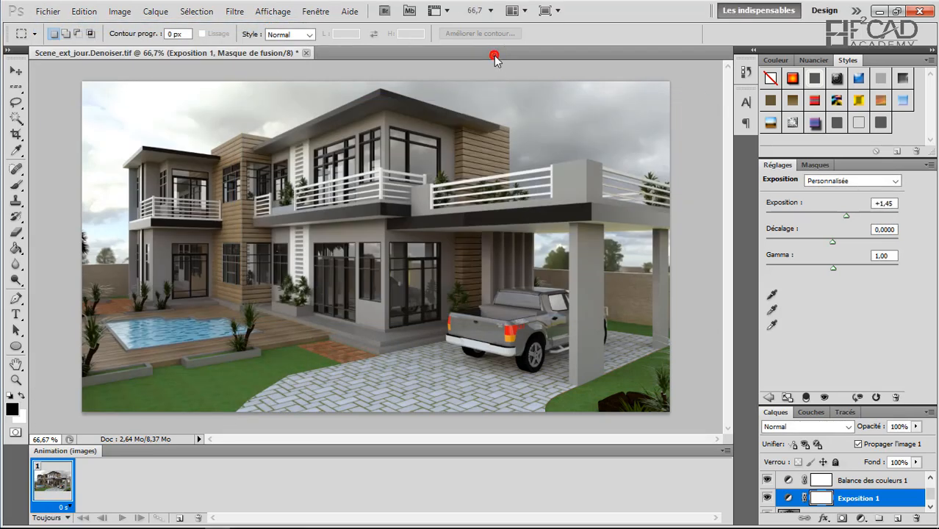
pyautogui.click(307, 52)
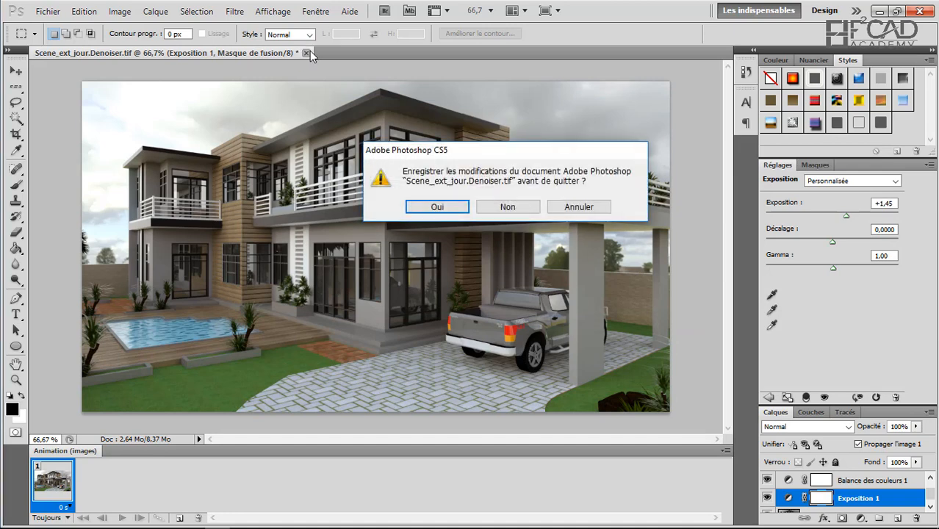
pyautogui.click(521, 206)
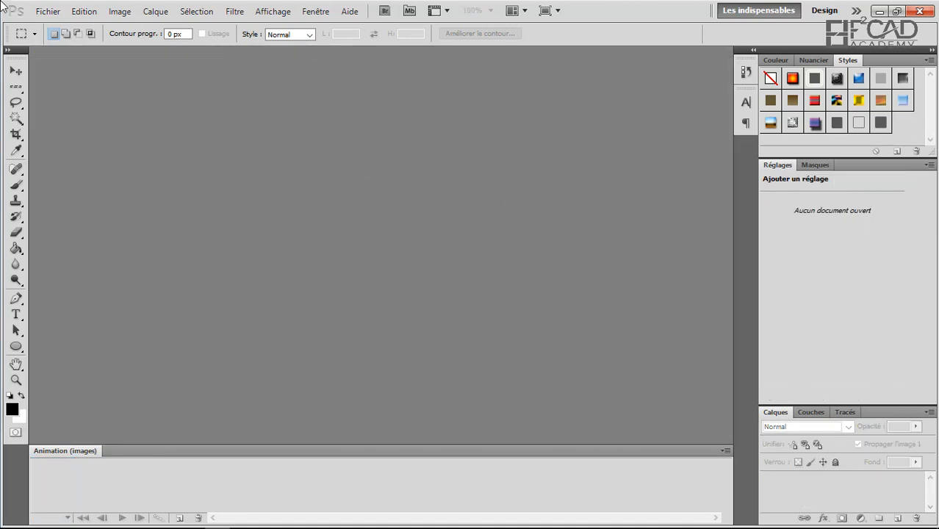
# - Open the scene_nuit.Denoiser image from the rendu night folder
pyautogui.click(49, 12)
pyautogui.click(59, 35)
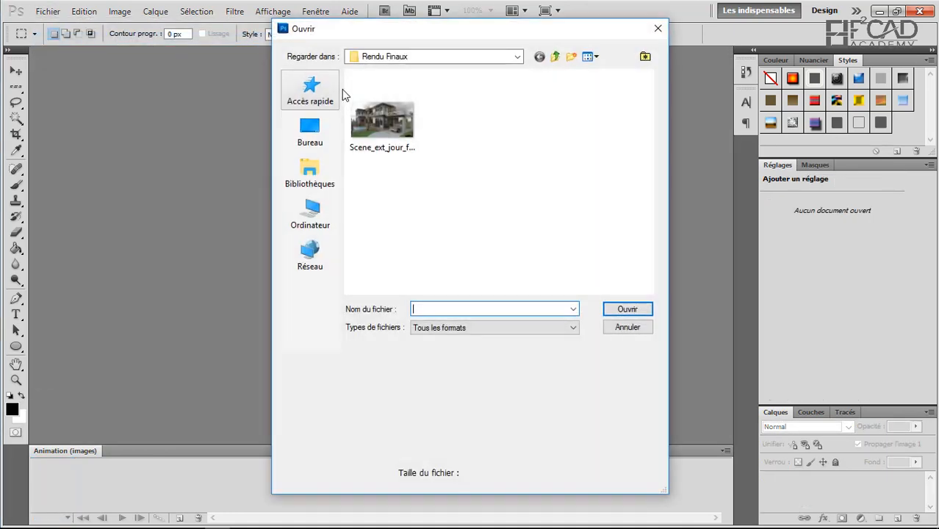
pyautogui.click(555, 57)
pyautogui.doubleClick(379, 119)
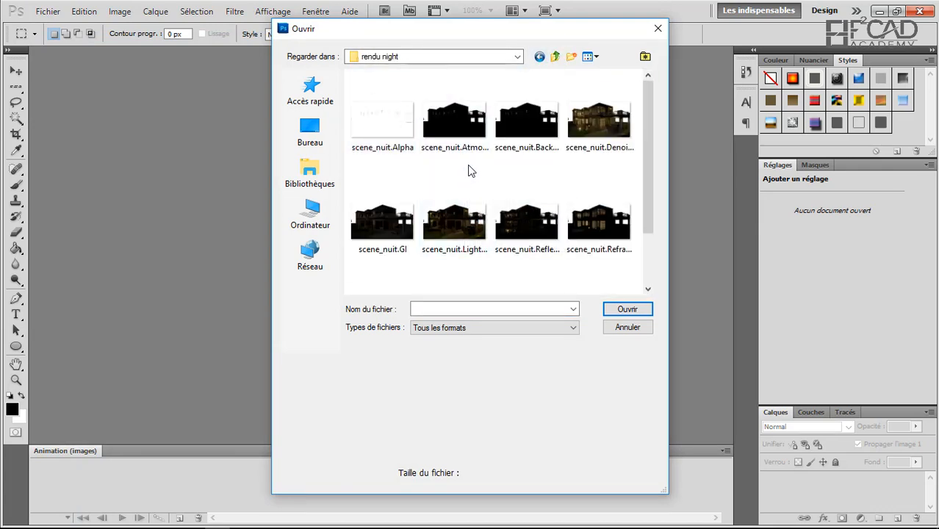
pyautogui.click(595, 129)
pyautogui.click(625, 311)
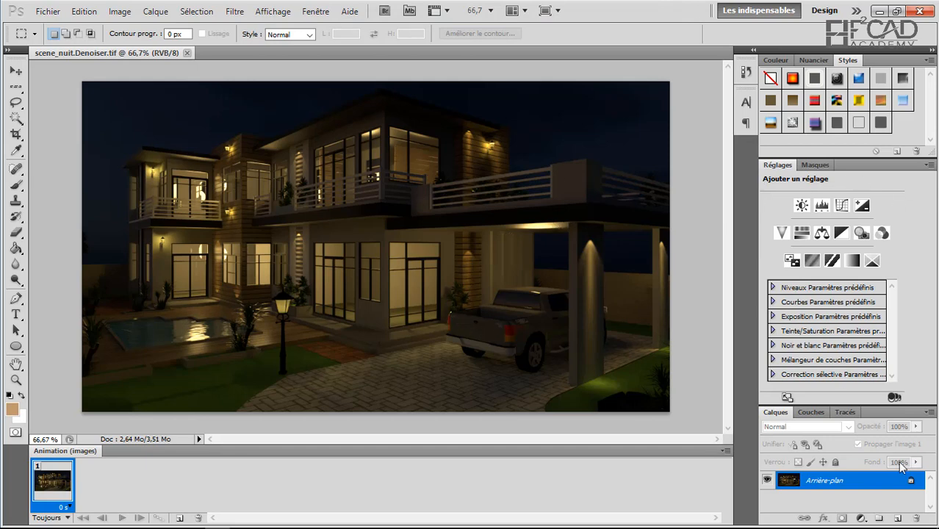
# - Add an Exposition adjustment layer above the night render and set its exposure to +1.45
pyautogui.click(862, 518)
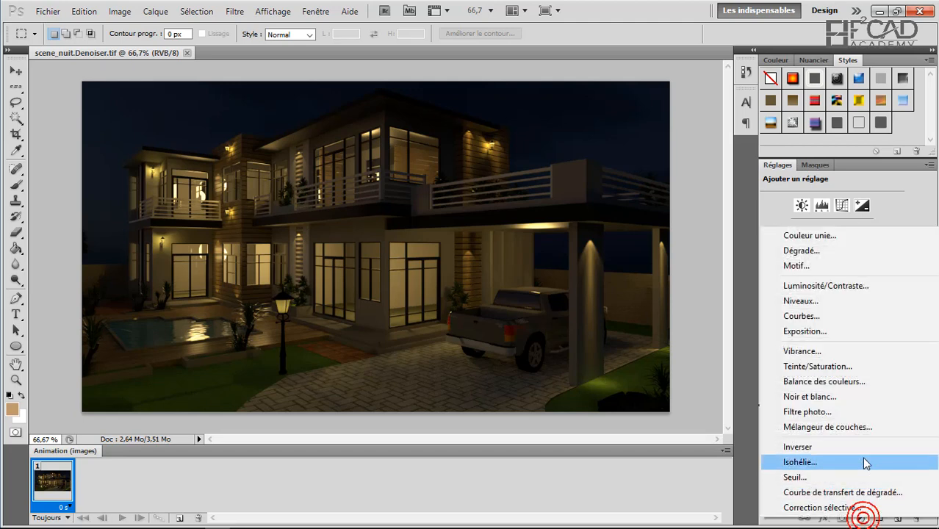
pyautogui.click(833, 331)
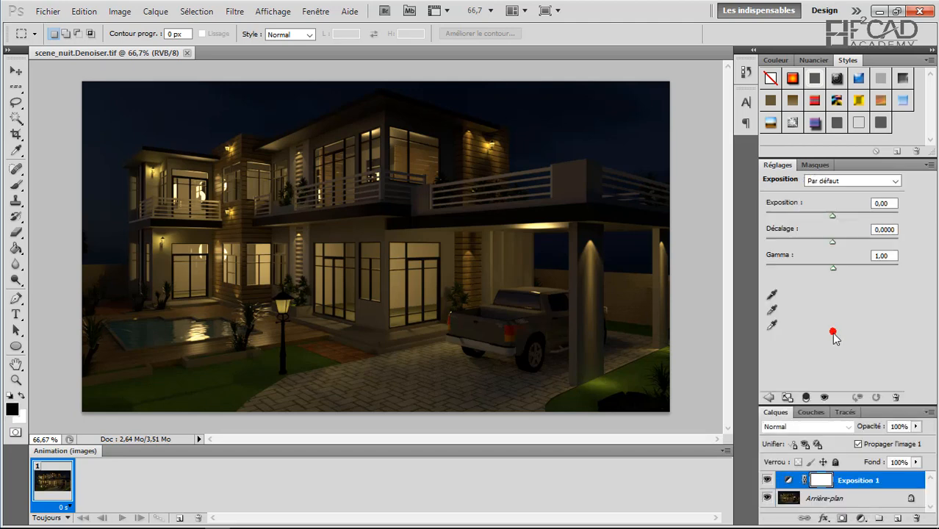
pyautogui.moveTo(833, 217); pyautogui.dragTo(848, 217)
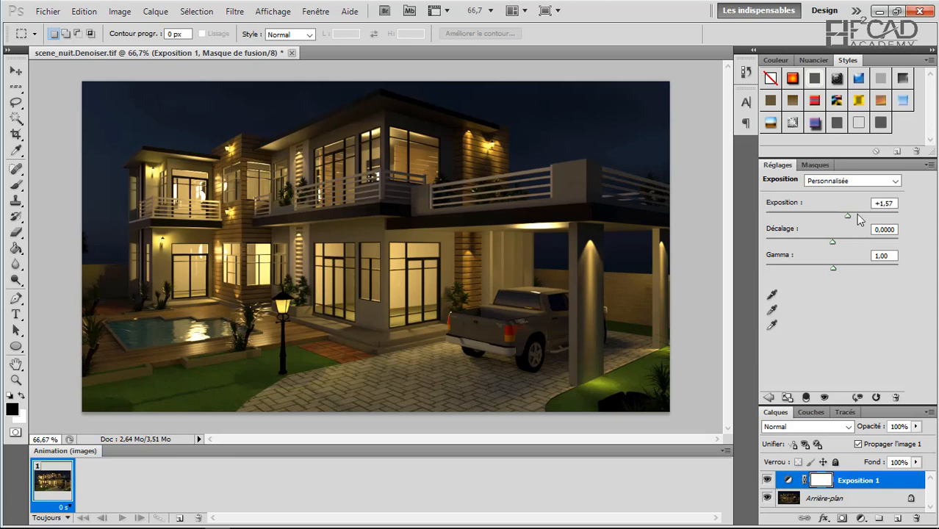
pyautogui.moveTo(847, 216); pyautogui.dragTo(845, 216)
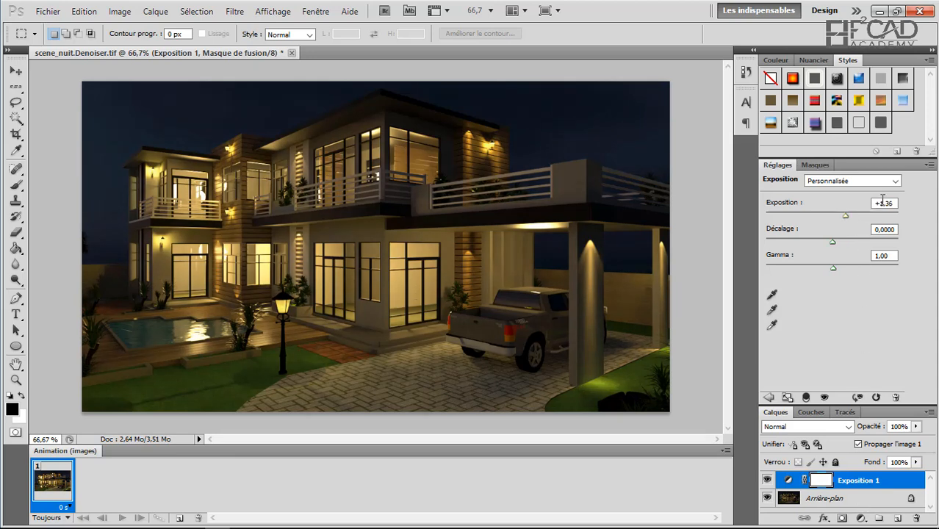
pyautogui.doubleClick(887, 201)
pyautogui.write('45')
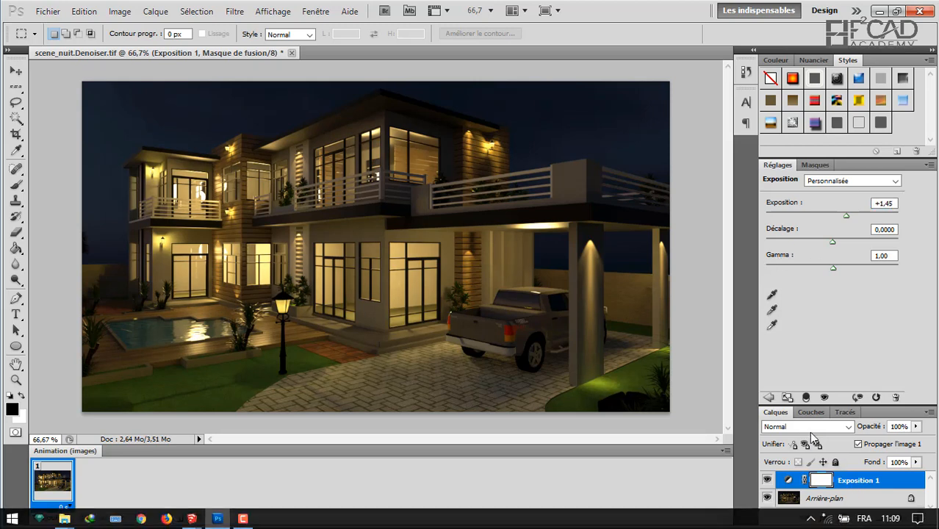
# - Add a color balance adjustment layer with midtones at +3 cyan-red, -6 magenta-green and -6 yellow-blue
pyautogui.click(861, 518)
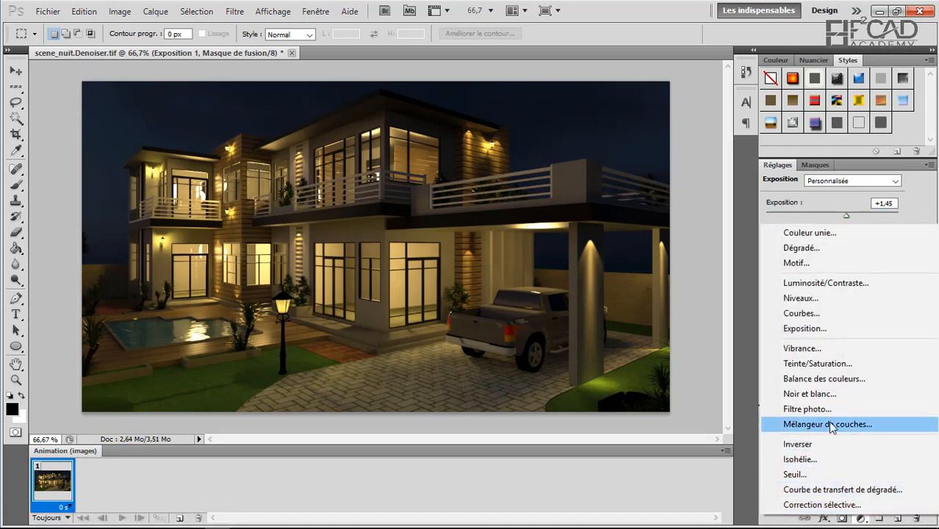
pyautogui.click(830, 379)
pyautogui.moveTo(817, 329)
pyautogui.mouseDown()
pyautogui.moveTo(807, 330)
pyautogui.moveTo(833, 330)
pyautogui.moveTo(810, 330)
pyautogui.moveTo(823, 332)
pyautogui.mouseUp()
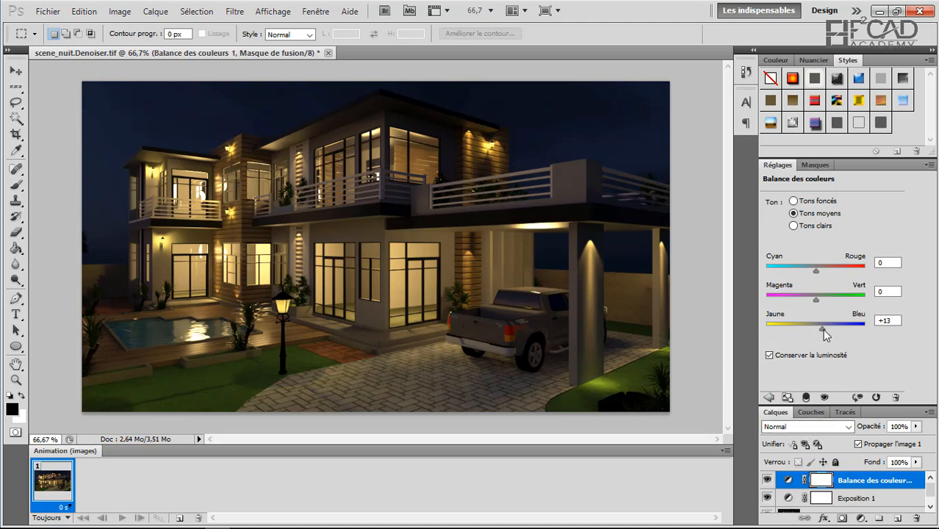
pyautogui.moveTo(822, 328); pyautogui.dragTo(811, 331)
pyautogui.moveTo(810, 328); pyautogui.dragTo(808, 328)
pyautogui.moveTo(808, 328); pyautogui.dragTo(812, 300)
pyautogui.moveTo(827, 274)
pyautogui.mouseDown()
pyautogui.moveTo(837, 272)
pyautogui.moveTo(797, 270)
pyautogui.moveTo(818, 273)
pyautogui.mouseUp()
# - Try selecting the night sky and the opening behind the carport with the Magic Wand at tolerance 32, and deselect
pyautogui.click(16, 118)
pyautogui.click(181, 114)
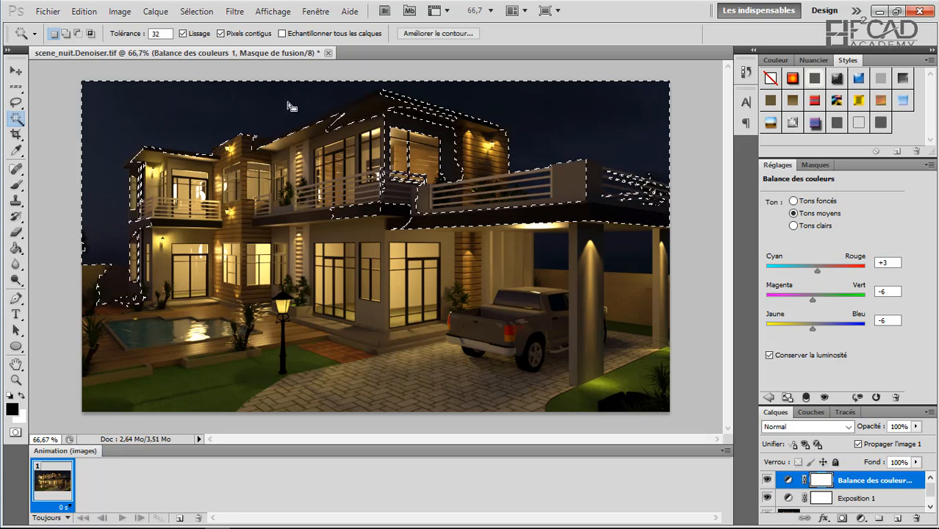
pyautogui.click(215, 104)
pyautogui.click(172, 117)
pyautogui.click(162, 111)
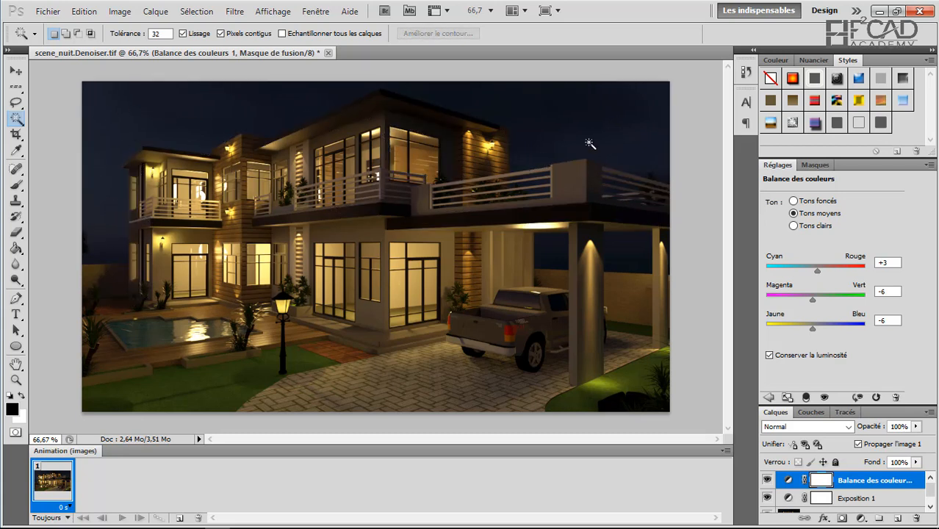
pyautogui.click(631, 261)
pyautogui.click(626, 259)
pyautogui.click(545, 252)
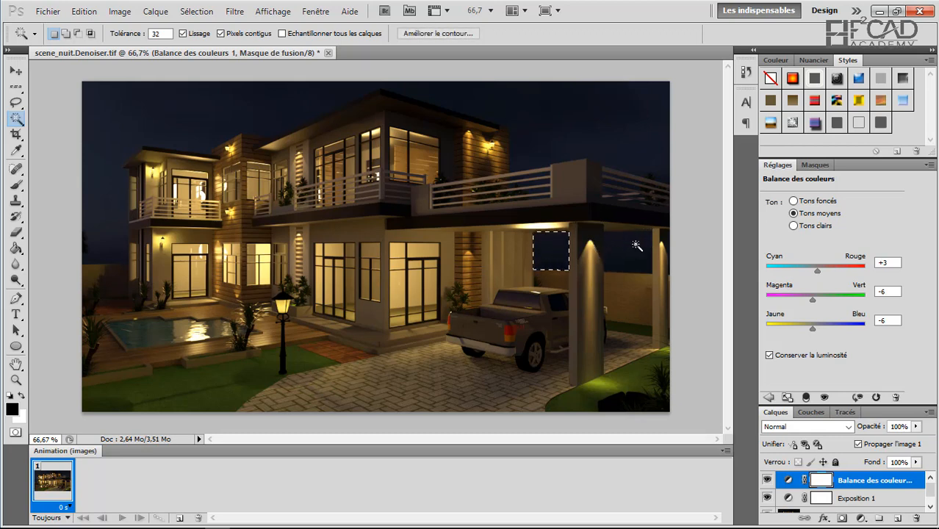
pyautogui.click(16, 71)
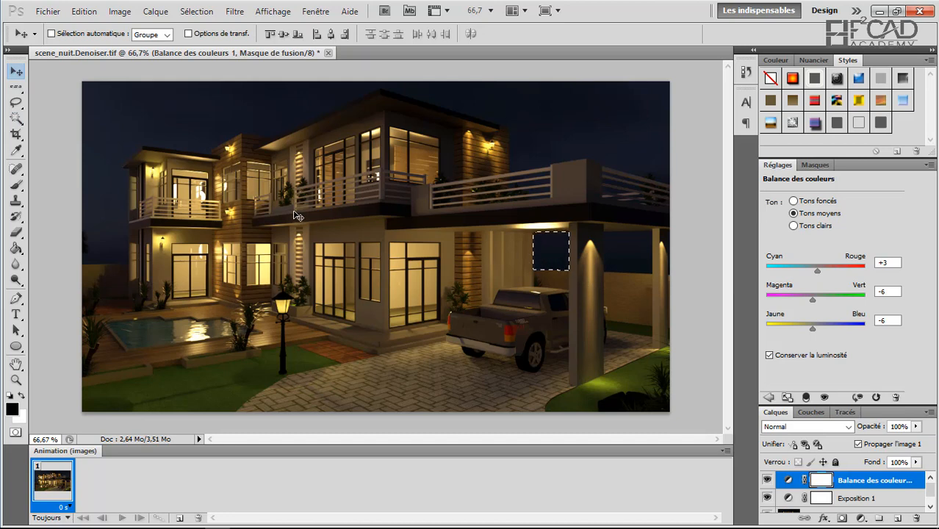
pyautogui.hotkey('ctrl', 'd')
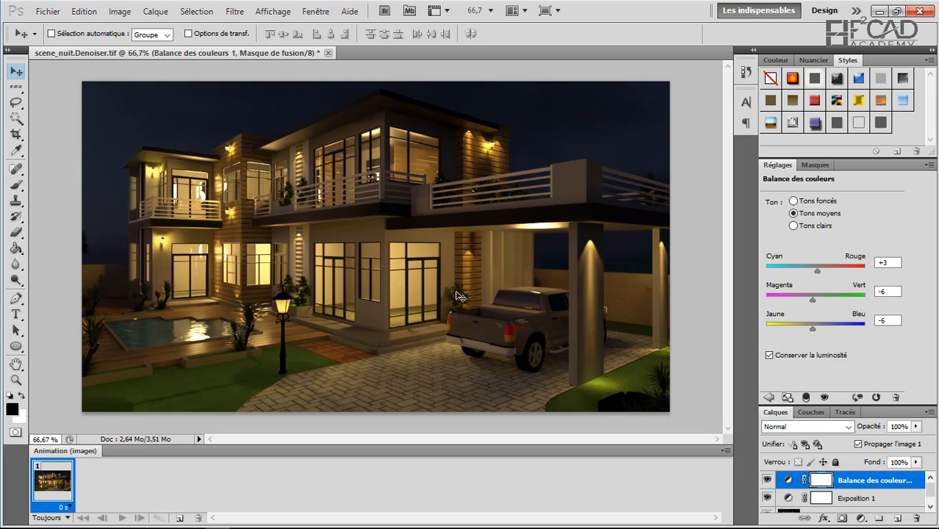
# - Open the scene_nuit.Lighting image from the rendu night folder
pyautogui.scroll(-1, 816, 481)
pyautogui.scroll(1, 817, 482)
pyautogui.click(48, 12)
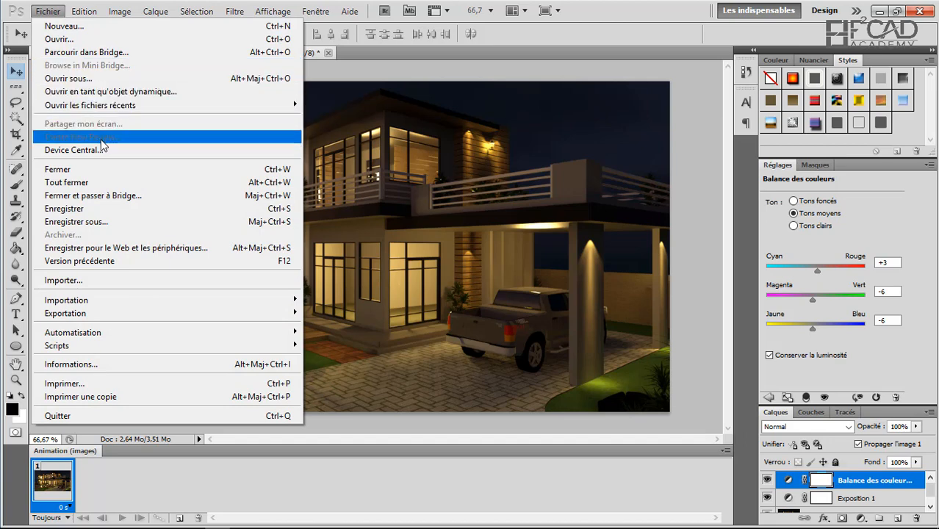
pyautogui.click(59, 39)
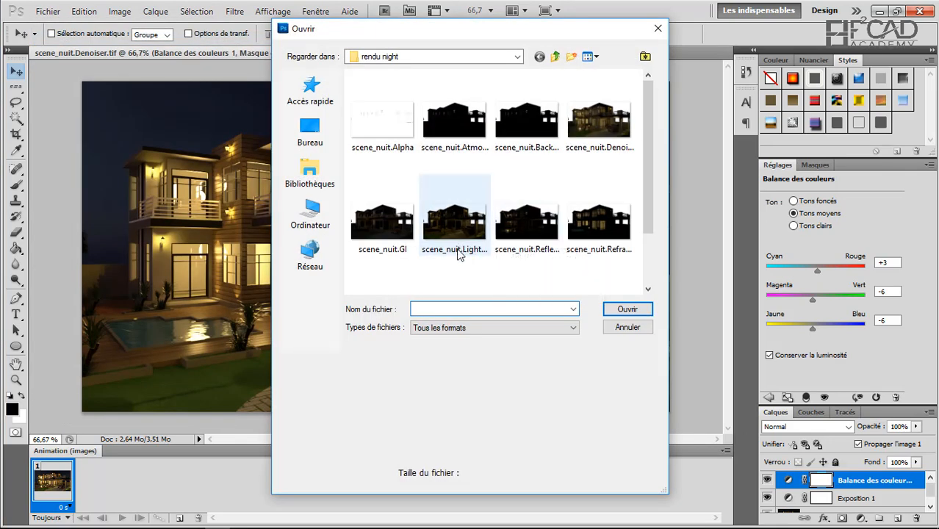
pyautogui.click(455, 242)
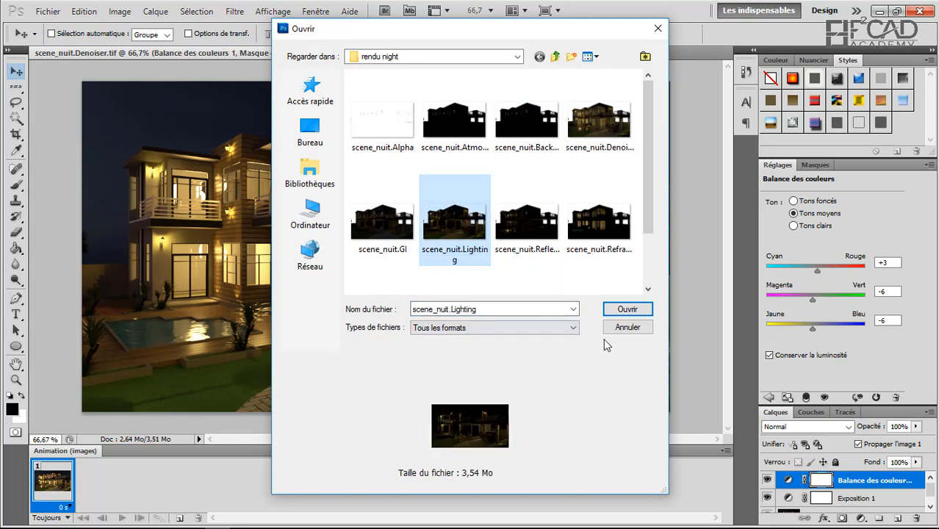
pyautogui.click(626, 309)
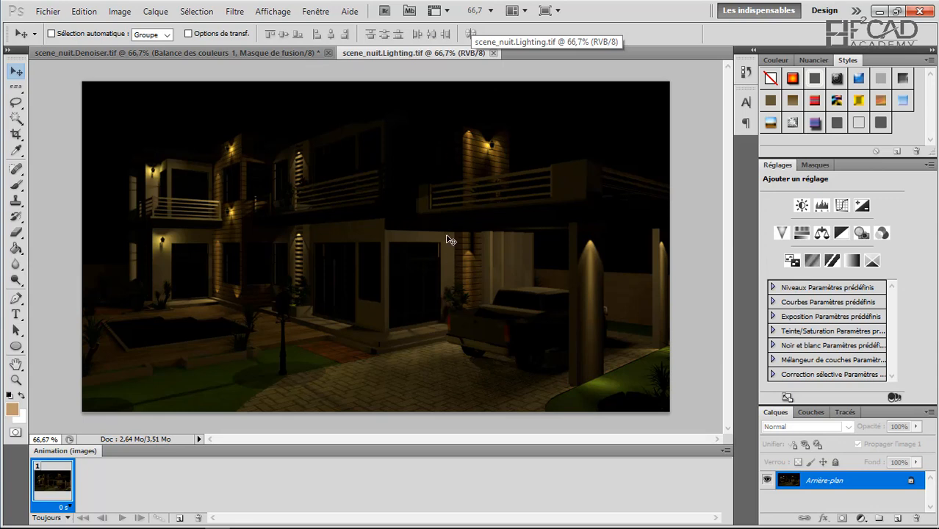
# - Copy the whole lighting image into scene_nuit.Denoiser as a new layer, blend it in Superposition mode and compare it on and off
pyautogui.hotkey('ctrl', 'a')
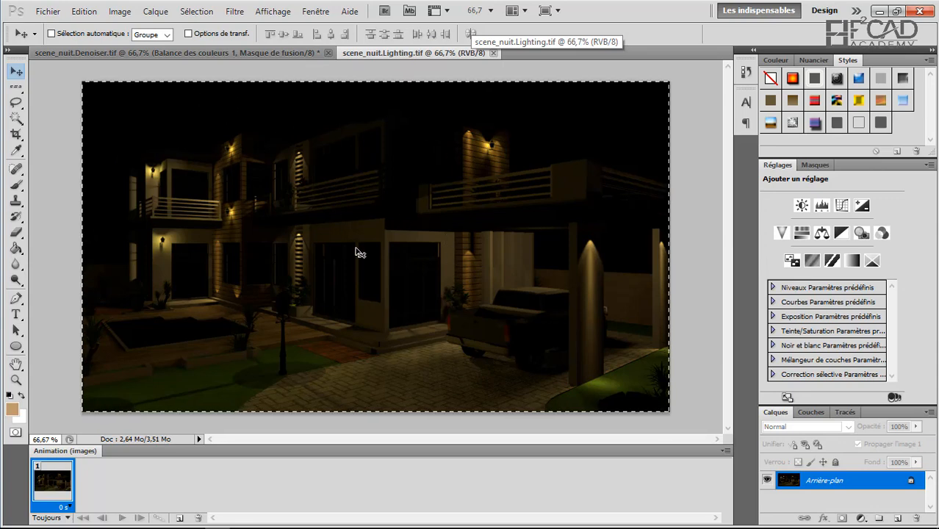
pyautogui.click(252, 52)
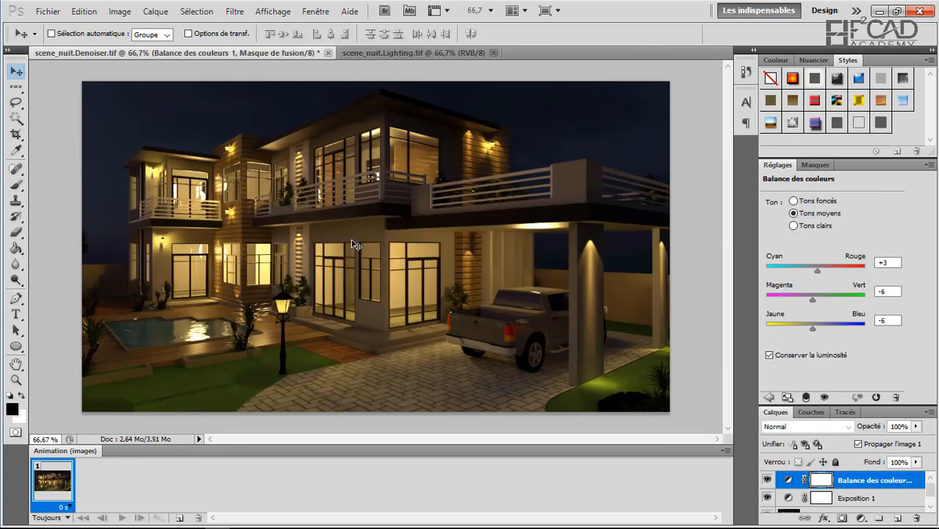
pyautogui.hotkey('ctrl', 'v')
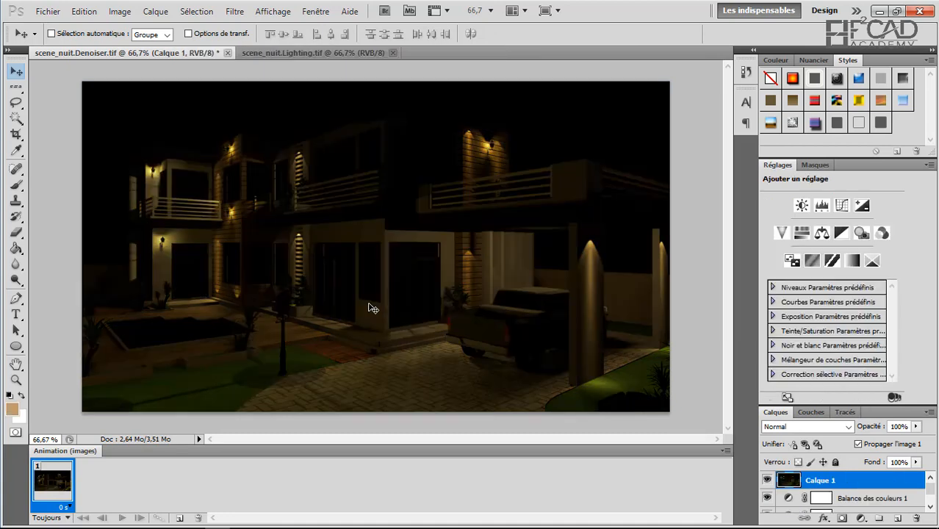
pyautogui.click(803, 427)
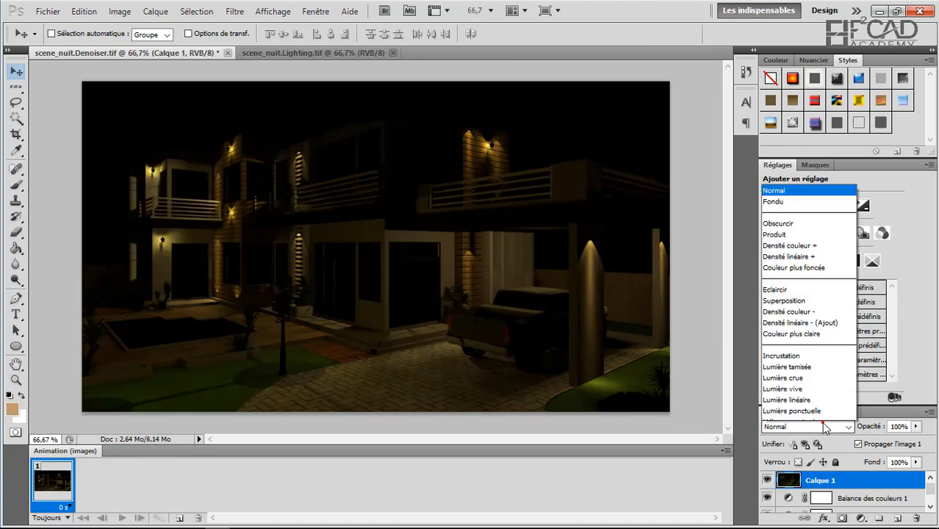
pyautogui.click(809, 184)
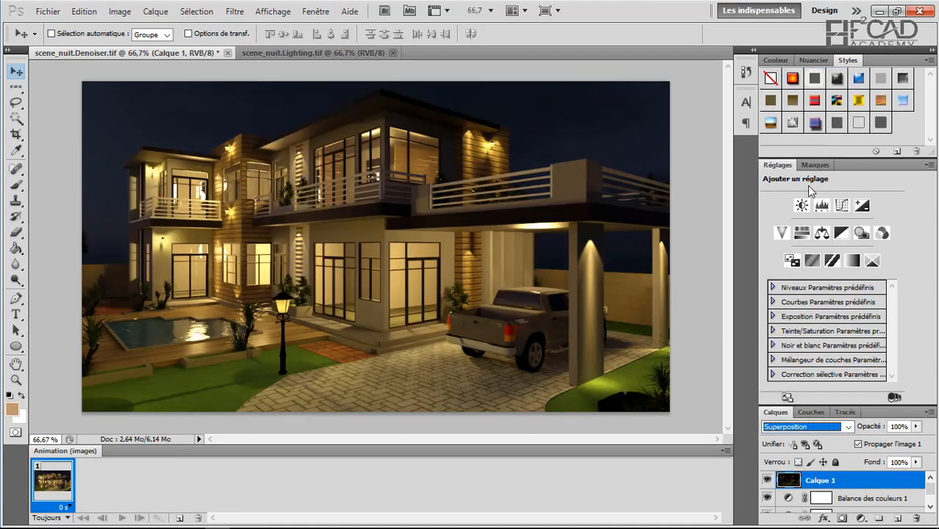
pyautogui.click(767, 481)
pyautogui.click(767, 480)
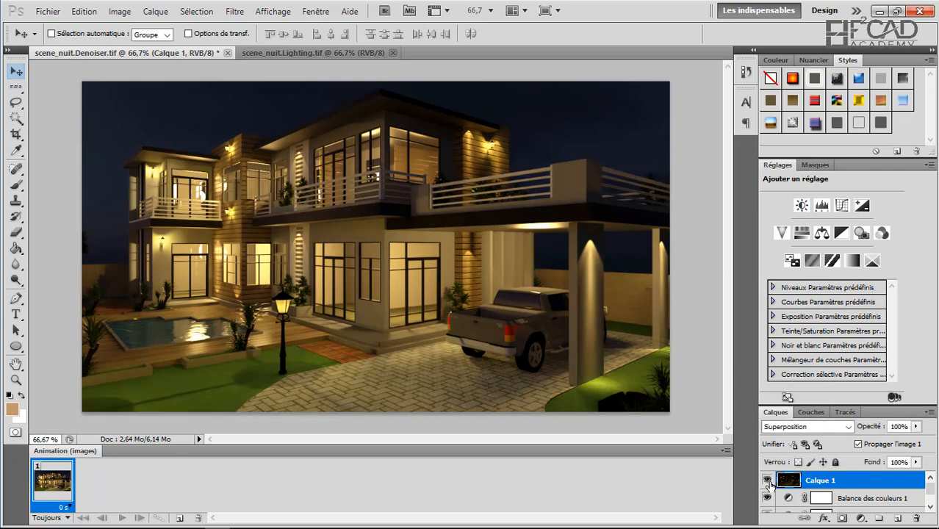
pyautogui.click(767, 481)
pyautogui.click(767, 481)
# - Open the scene_nuit.Reflections image from the rendu night folder
pyautogui.click(48, 12)
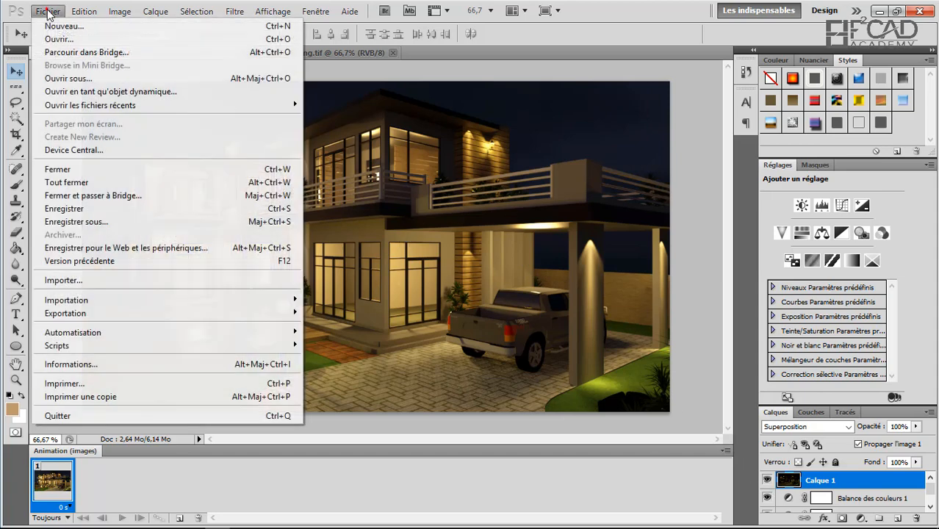
pyautogui.click(59, 40)
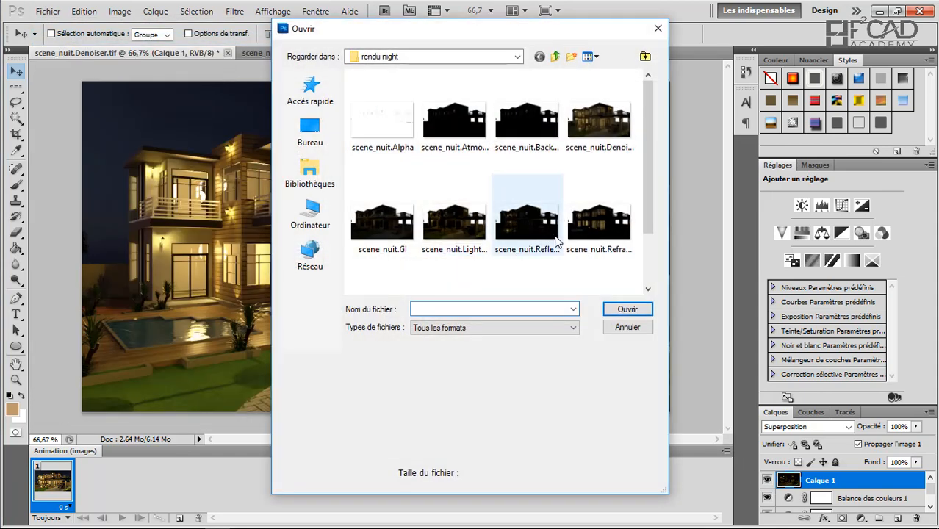
pyautogui.click(524, 228)
pyautogui.click(624, 309)
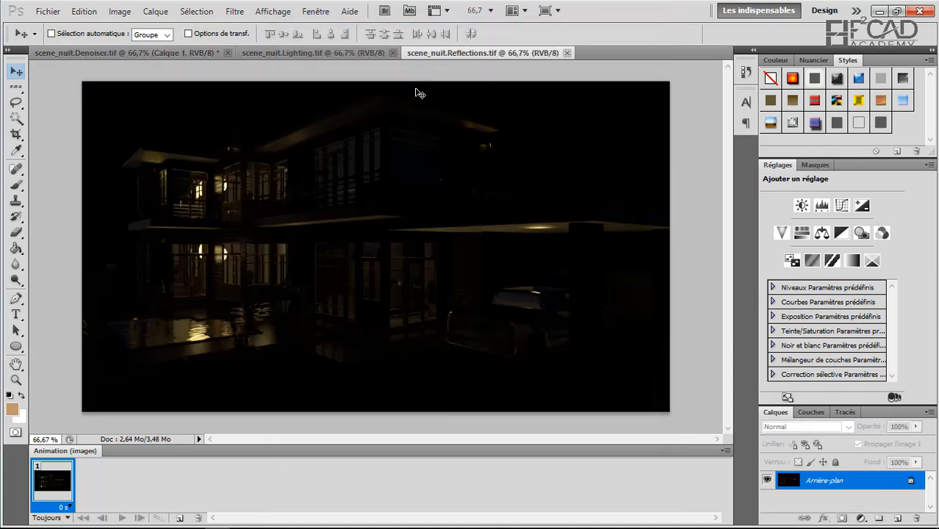
# - Copy the whole reflections image into scene_nuit.Denoiser as a new layer, blend it in Superposition mode and compare it on and off
pyautogui.hotkey('ctrl', 'a')
pyautogui.click(176, 56)
pyautogui.hotkey('ctrl', 'v')
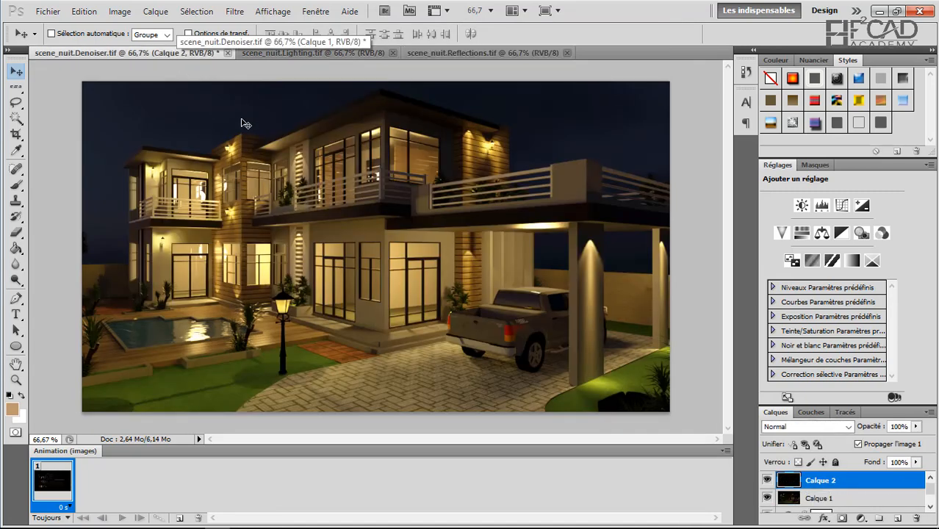
pyautogui.click(783, 428)
pyautogui.click(786, 183)
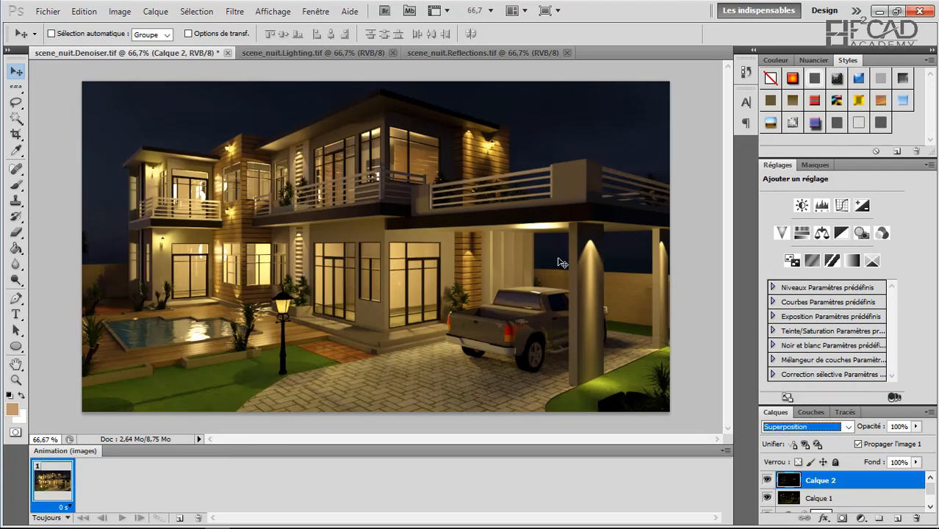
pyautogui.click(767, 481)
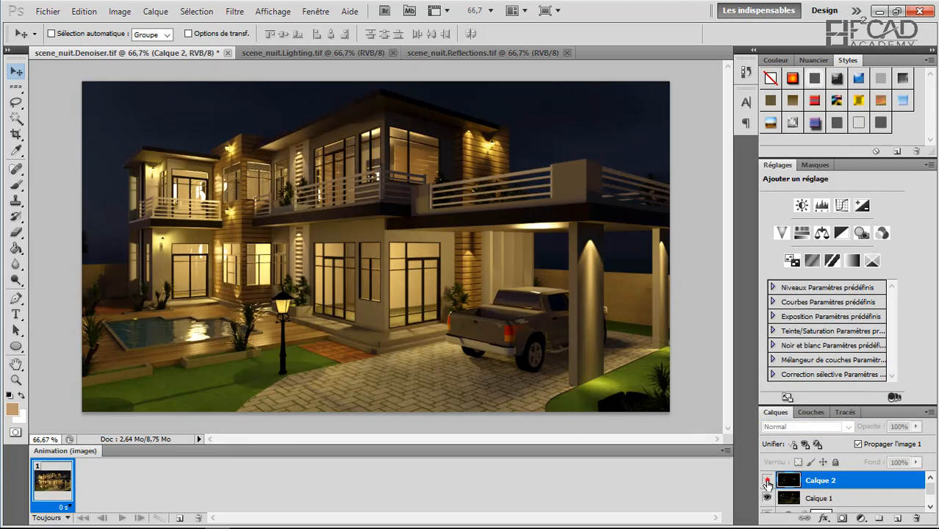
pyautogui.click(767, 480)
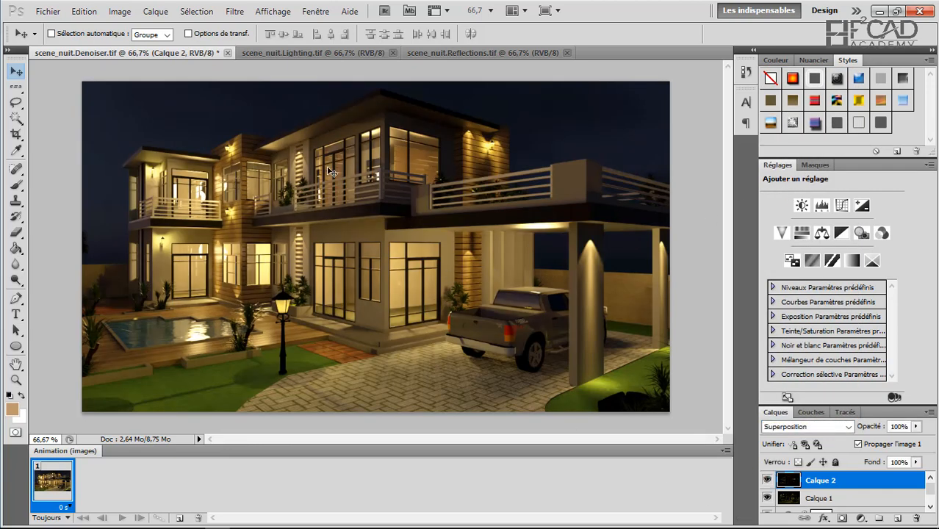
pyautogui.click(766, 481)
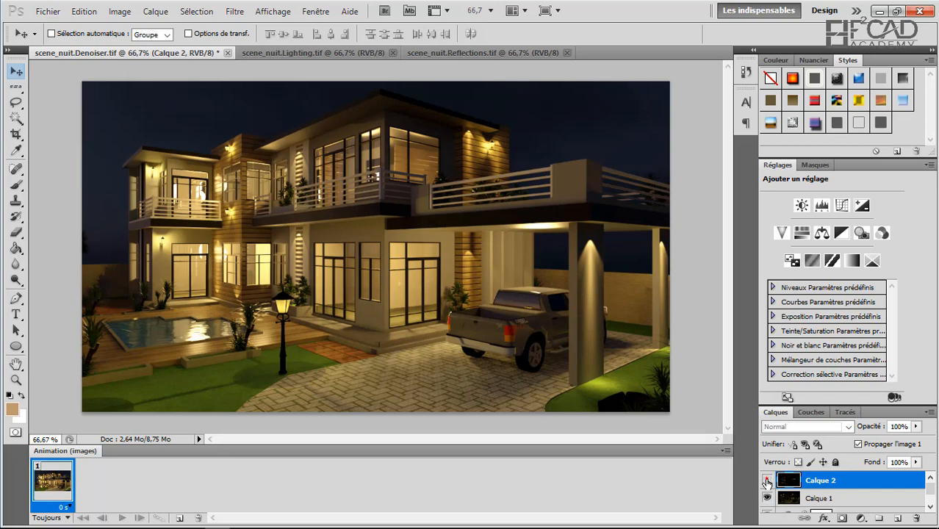
pyautogui.click(767, 481)
pyautogui.click(766, 481)
pyautogui.click(766, 481)
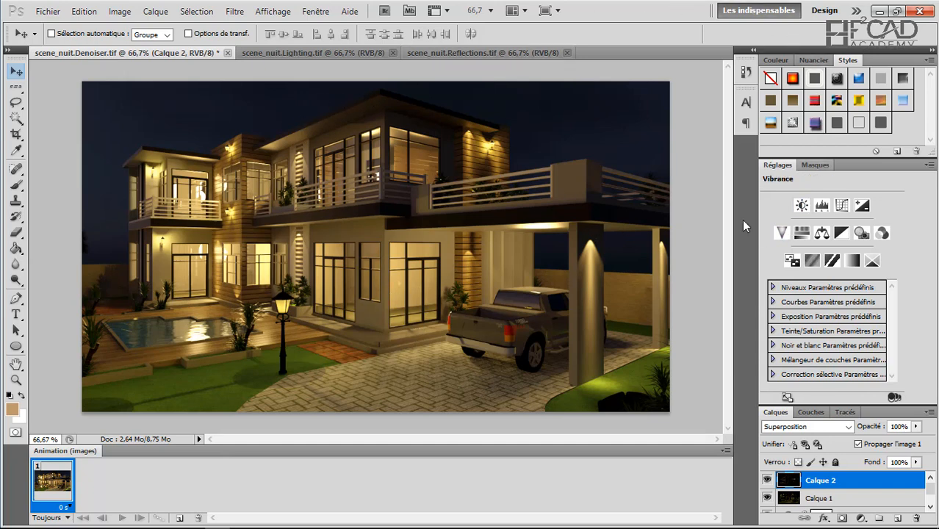
# - Open the scene_nuit.Refractions image from the rendu night folder
pyautogui.click(47, 11)
pyautogui.click(71, 40)
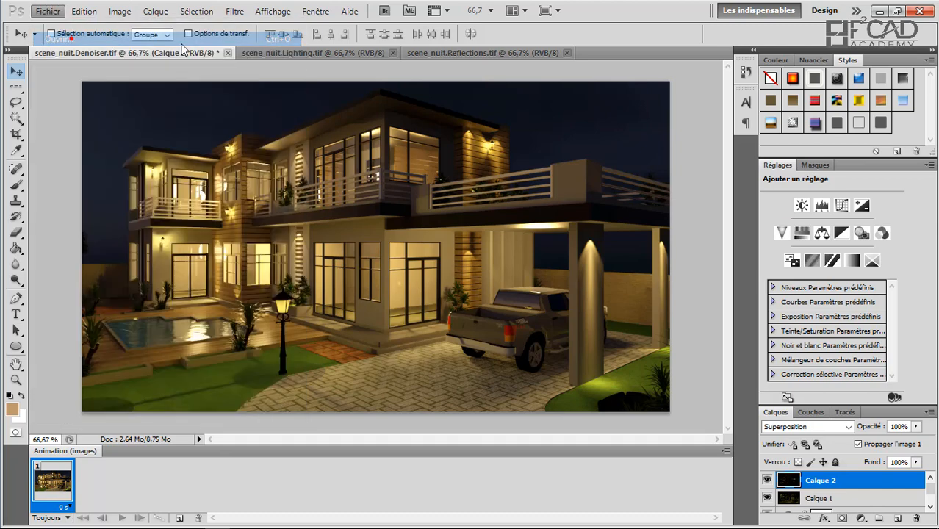
pyautogui.click(622, 243)
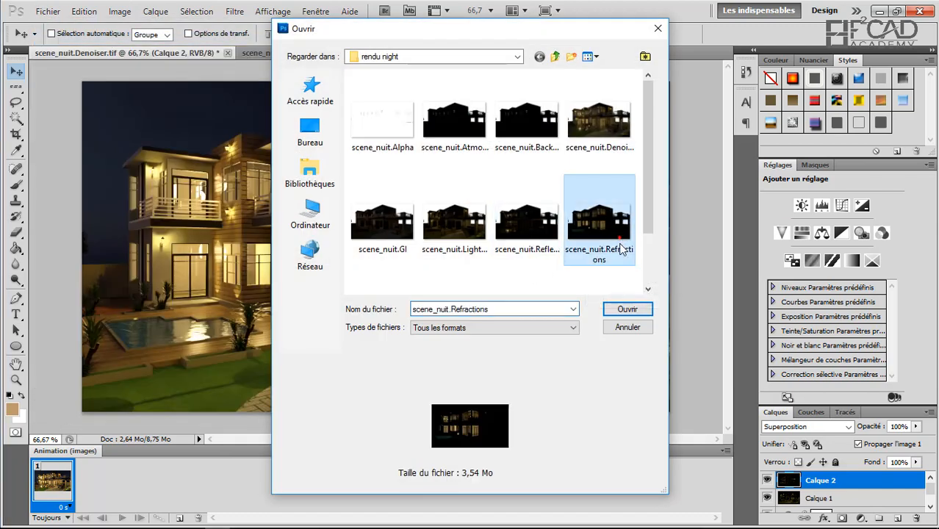
pyautogui.click(628, 309)
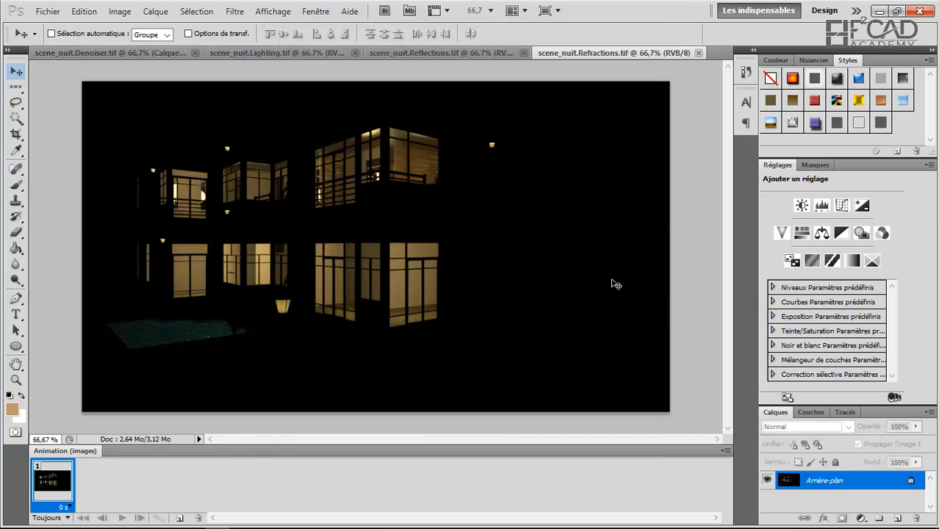
# - Copy the whole refractions image into scene_nuit.Denoiser as a new top layer and set its blending mode to Superposition
pyautogui.hotkey('ctrl', 'a')
pyautogui.click(97, 53)
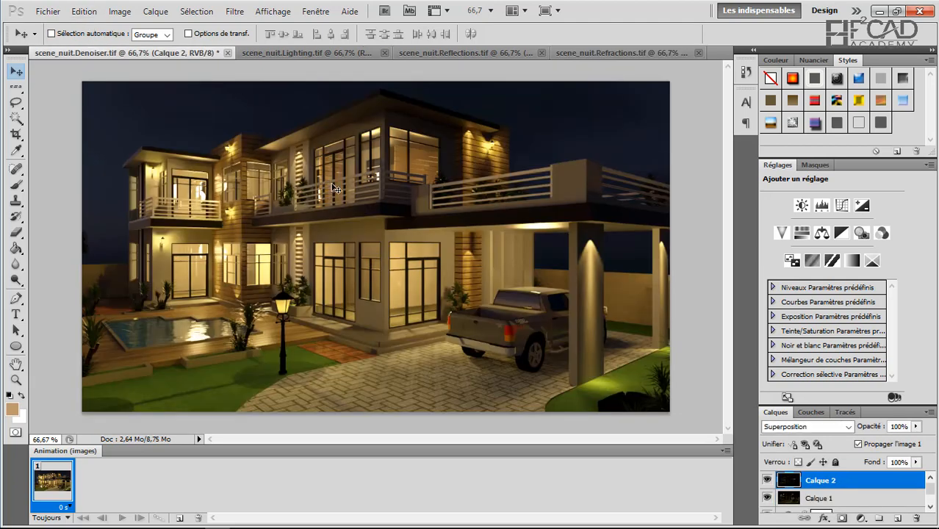
pyautogui.hotkey('ctrl', 'v')
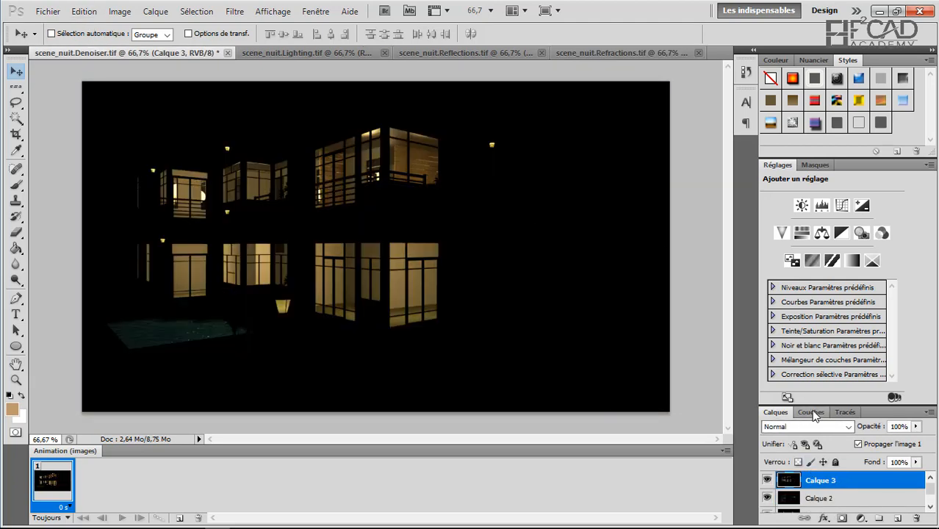
pyautogui.click(798, 430)
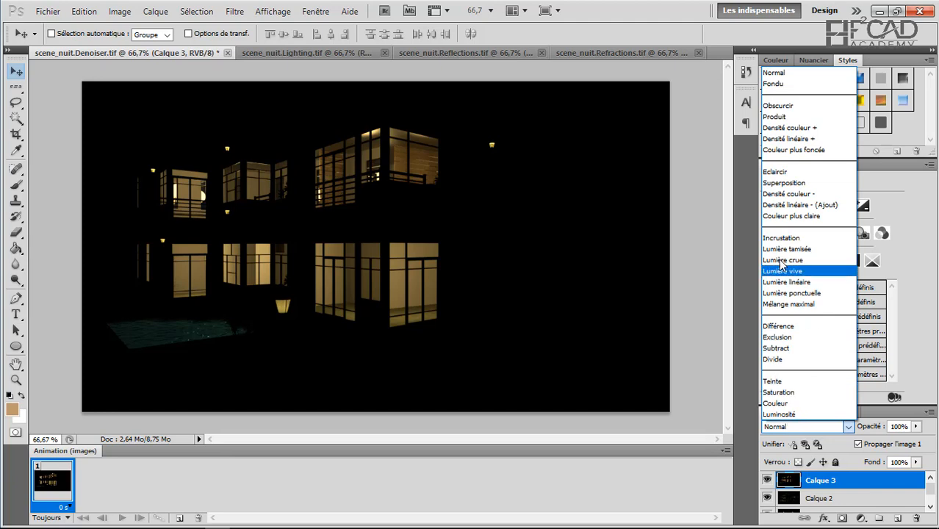
pyautogui.click(788, 184)
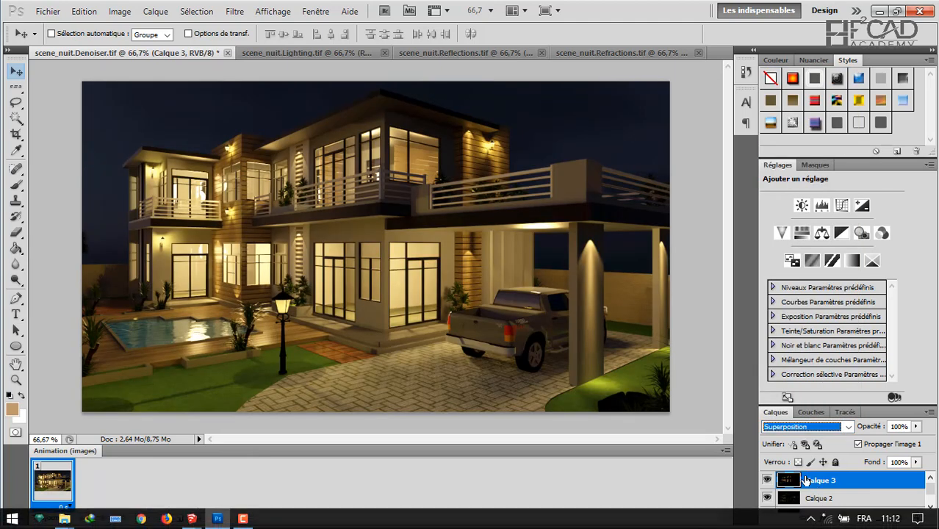
# - Compare the night render with and without the refractions layer and look through the layer stack
pyautogui.click(767, 481)
pyautogui.click(766, 481)
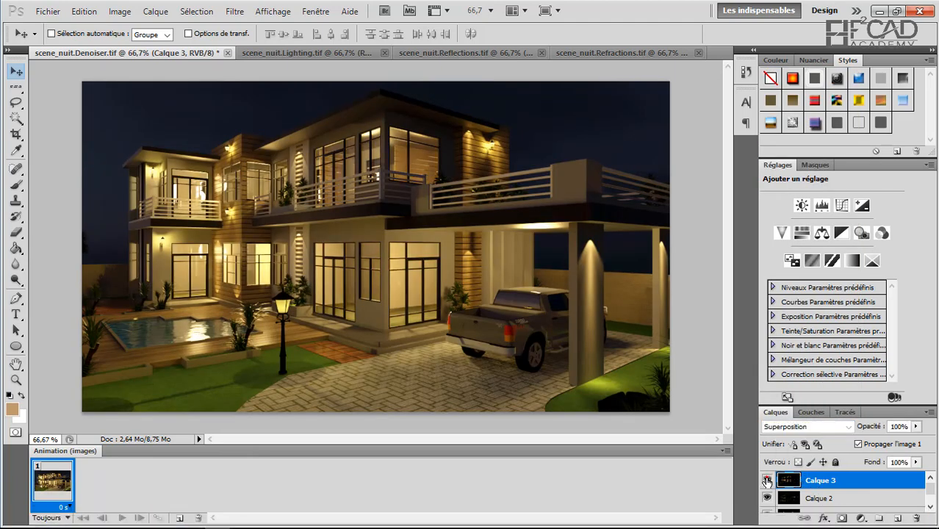
pyautogui.click(766, 481)
pyautogui.click(766, 481)
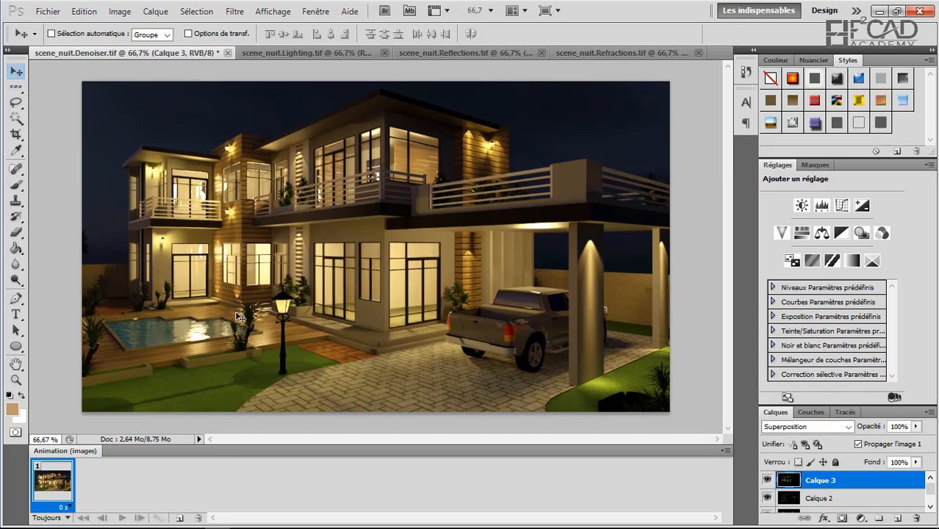
pyautogui.click(767, 482)
pyautogui.click(768, 481)
pyautogui.click(767, 481)
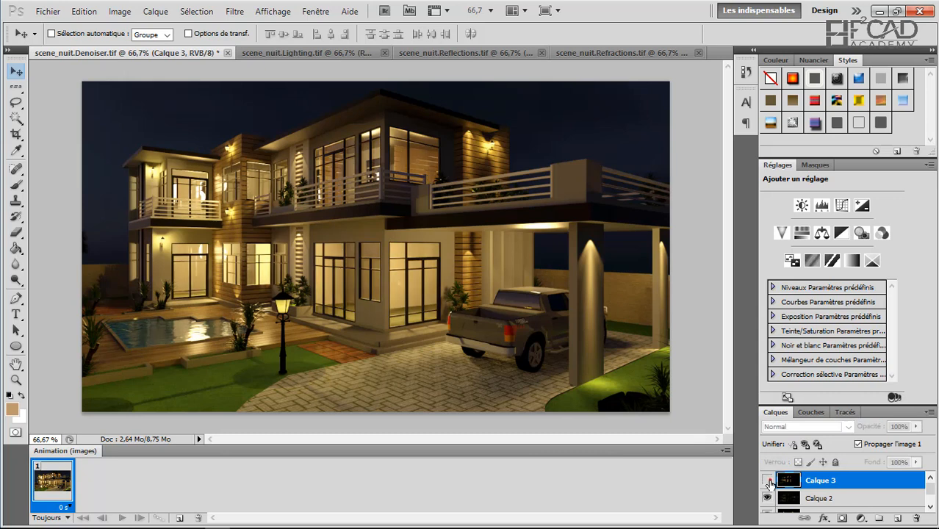
pyautogui.click(767, 482)
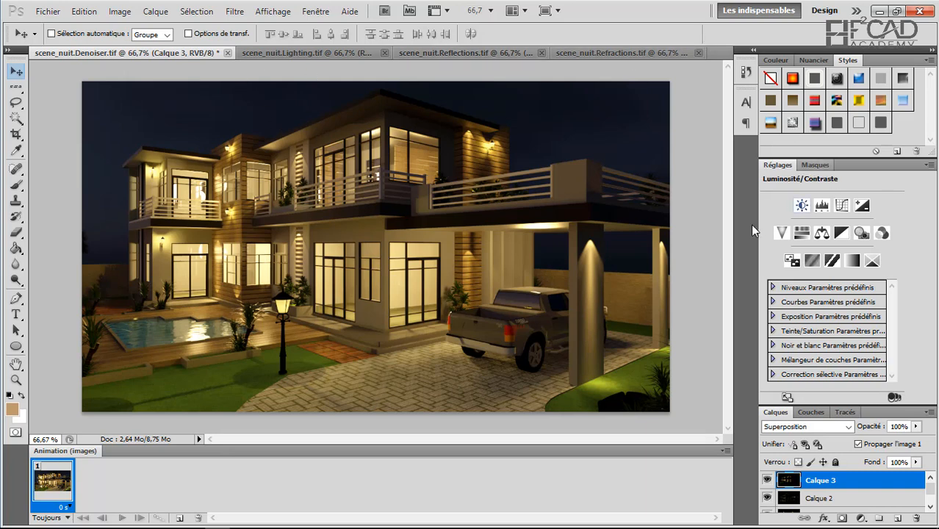
pyautogui.scroll(-2, 829, 485)
pyautogui.scroll(2, 828, 485)
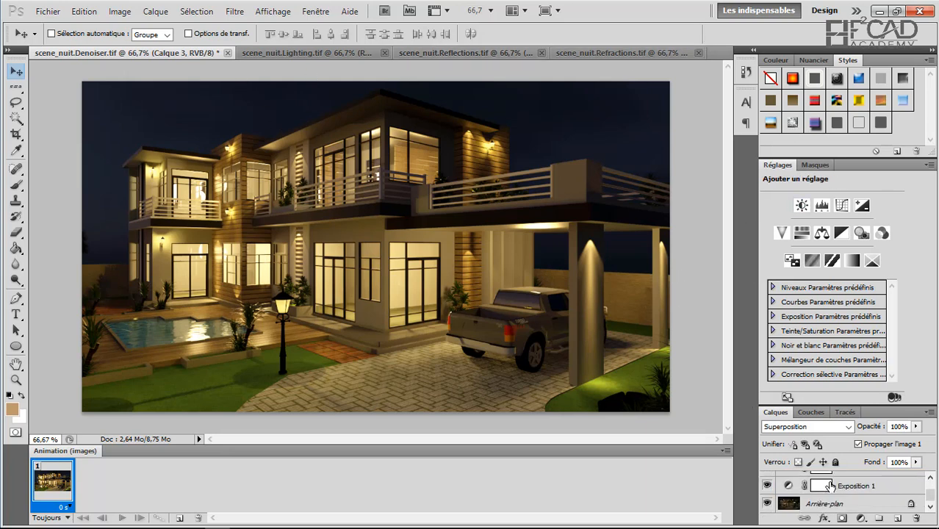
# - Start saving the night render under a new name, scene_nuit_finale, in PNG format
pyautogui.click(47, 11)
pyautogui.click(81, 222)
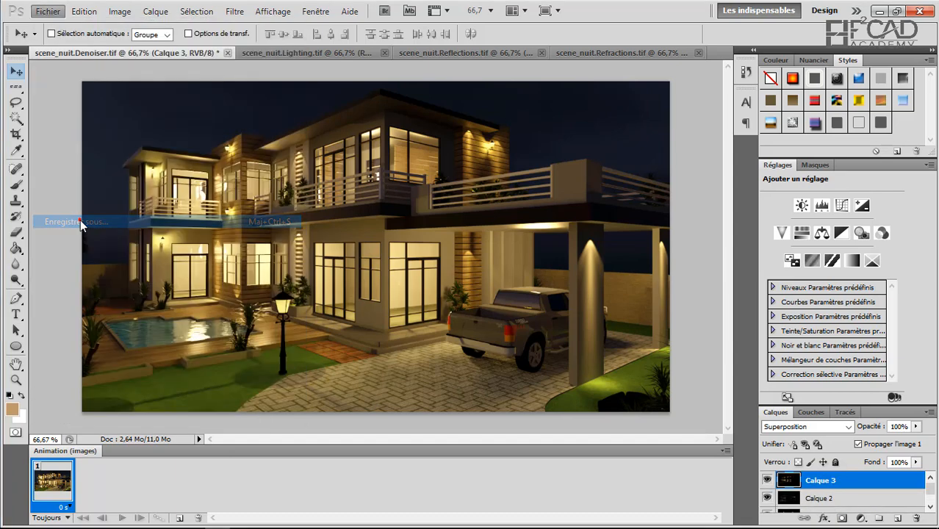
pyautogui.moveTo(486, 291); pyautogui.dragTo(446, 291)
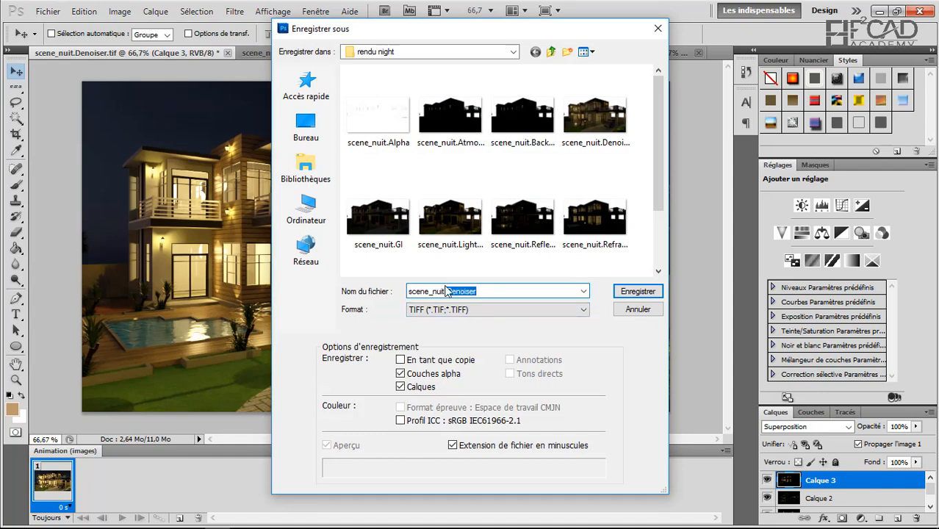
pyautogui.press('BackSpace')
pyautogui.press('Escape')
pyautogui.write('_finale')
pyautogui.click(489, 310)
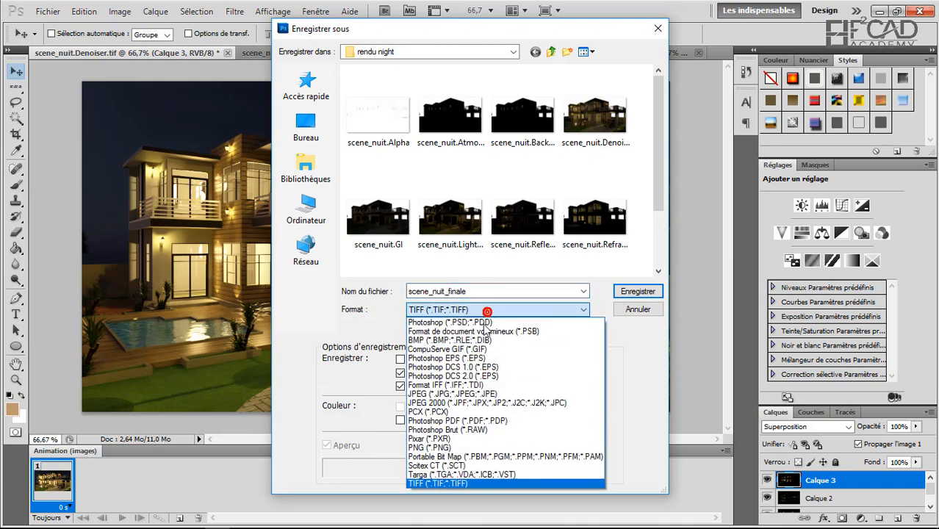
pyautogui.click(441, 447)
# - Choose the Rendu Finaux folder in Ateliers Pratiques as the destination and save the PNG without interlacing
pyautogui.click(548, 52)
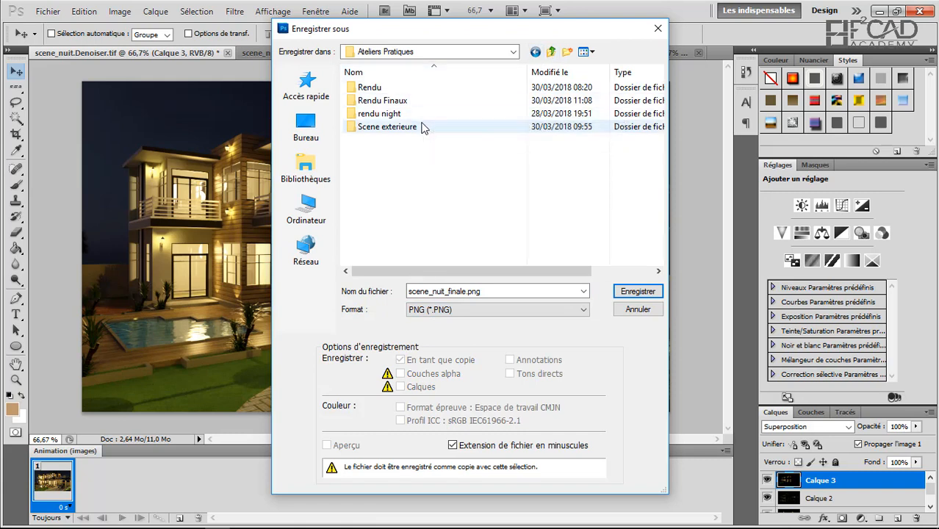
pyautogui.doubleClick(419, 100)
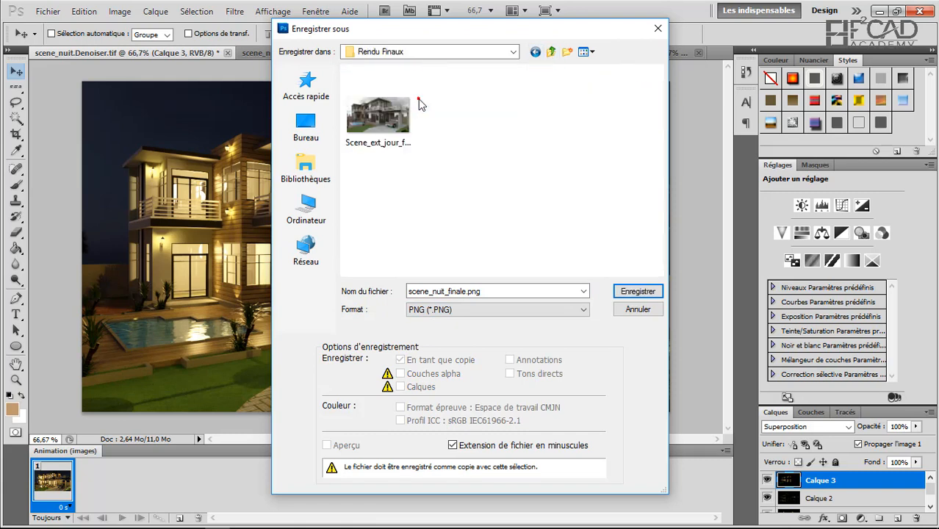
pyautogui.click(640, 293)
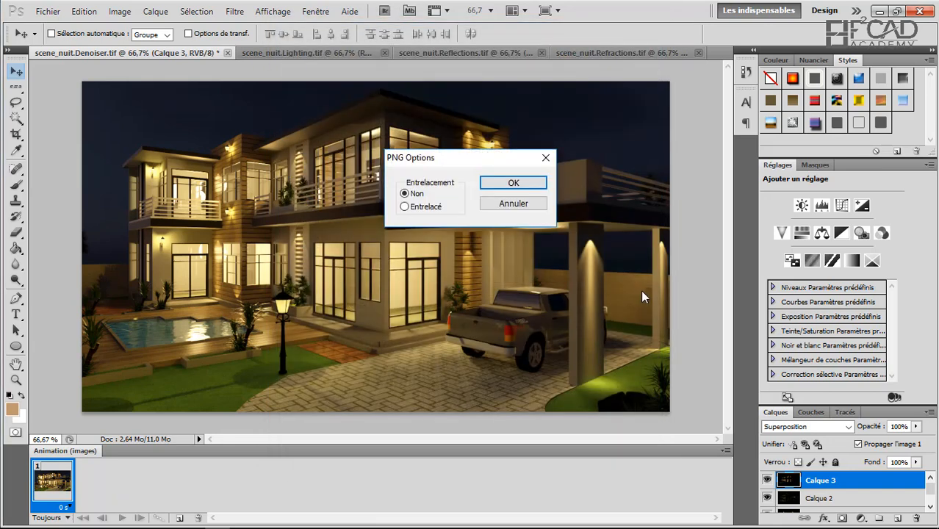
pyautogui.click(514, 183)
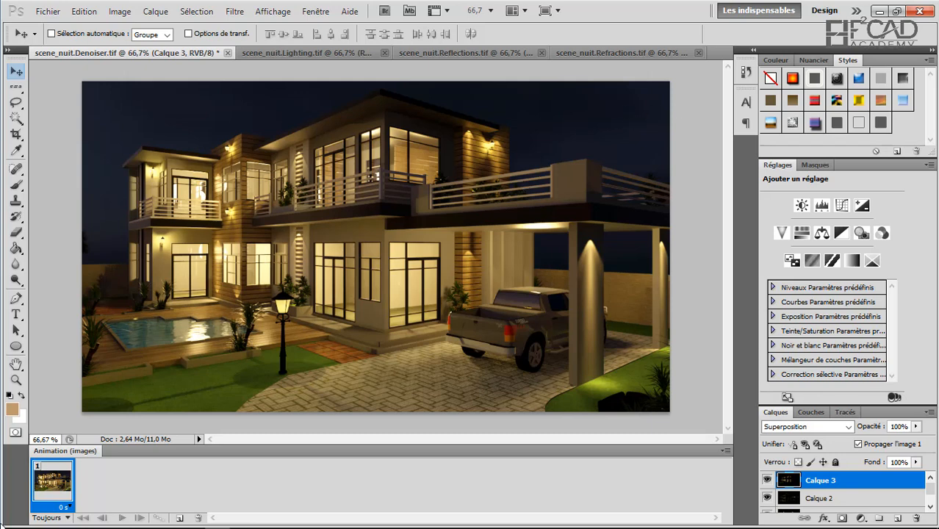
# - Switch to the Ateliers Pratiques window in File Explorer and open the Rendu Finaux folder
pyautogui.click(189, 519)
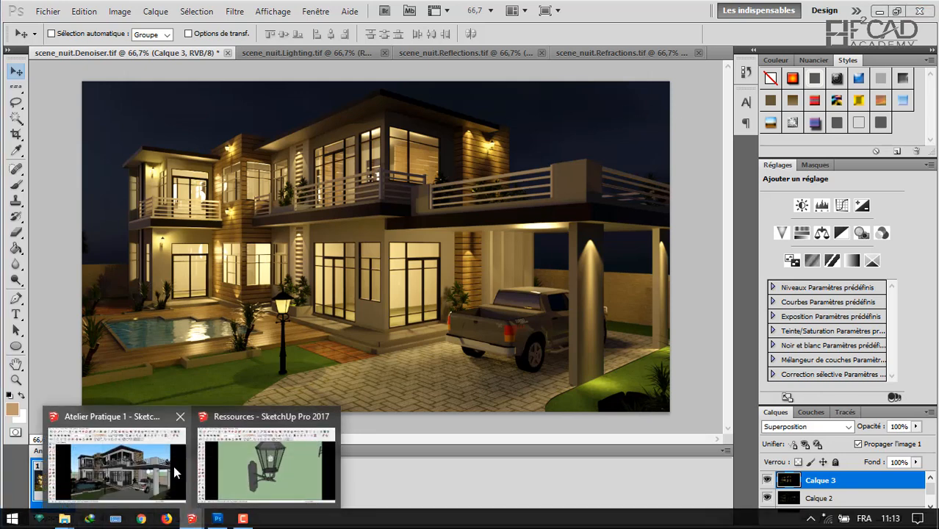
pyautogui.click(139, 457)
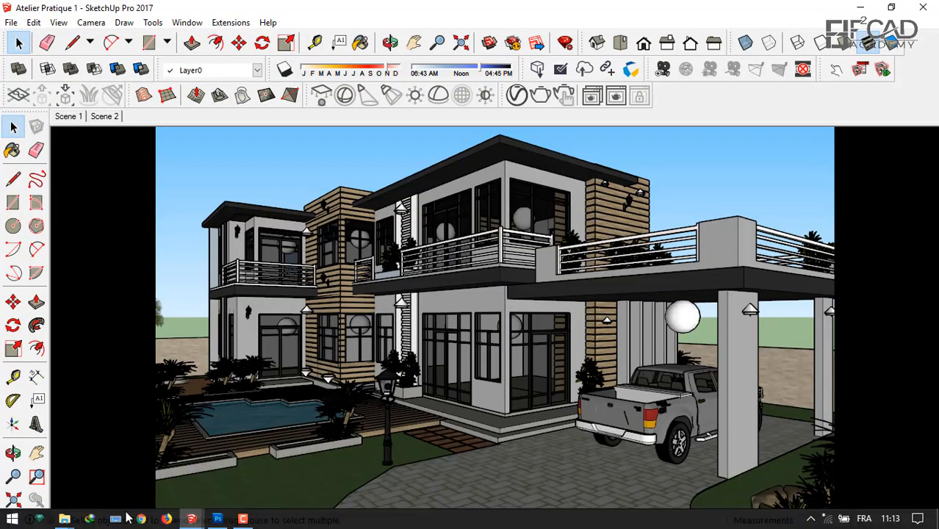
pyautogui.moveTo(65, 520)
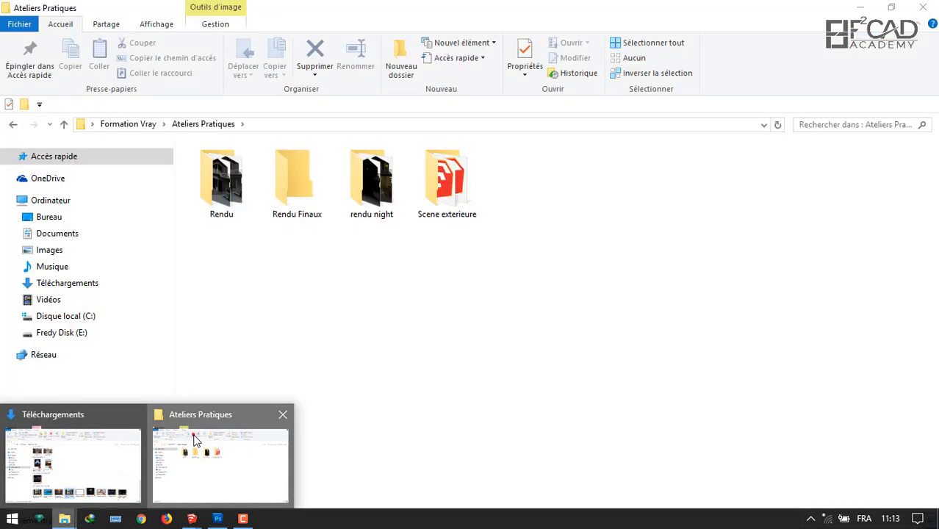
pyautogui.click(221, 466)
pyautogui.click(298, 190)
pyautogui.doubleClick(297, 189)
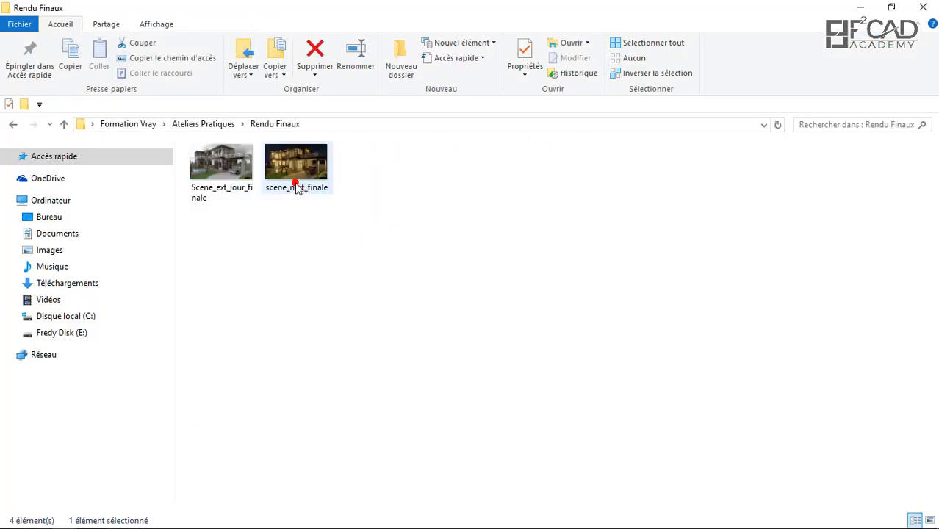
# - Open Scene_ext_jour_finale in Photos, compare the final day and night renders by alternating between them, and close the viewer
pyautogui.click(197, 167)
pyautogui.doubleClick(197, 168)
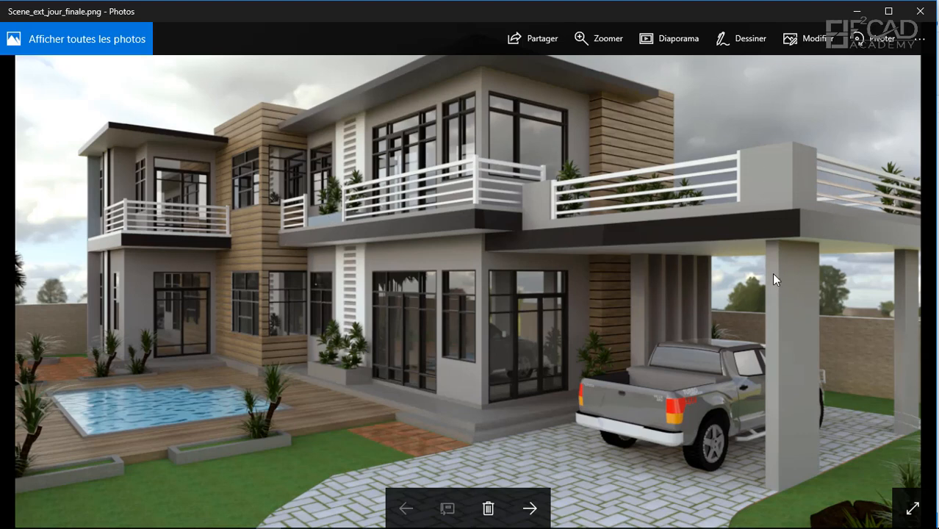
pyautogui.press('Right')
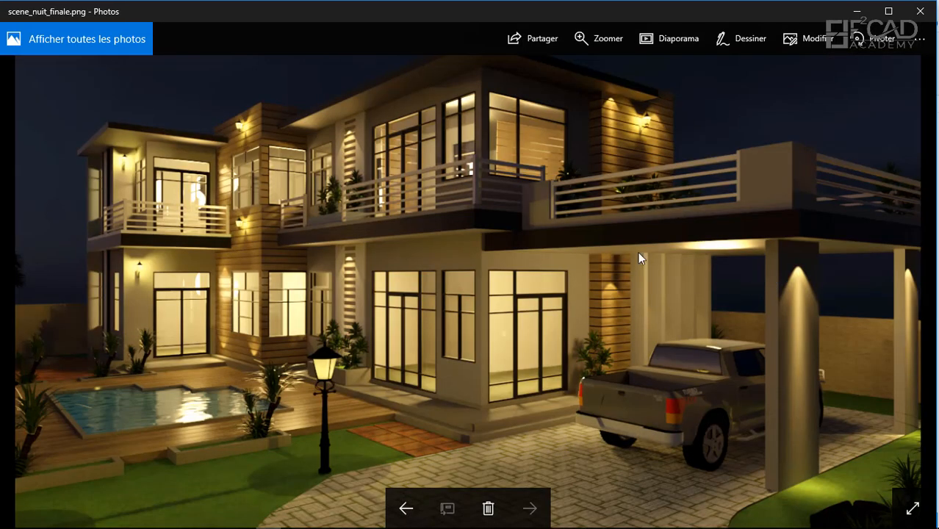
pyautogui.press('Left')
pyautogui.press('Right')
pyautogui.press('Left')
pyautogui.press('Right')
pyautogui.press('Left')
pyautogui.press('Right')
pyautogui.press('Left')
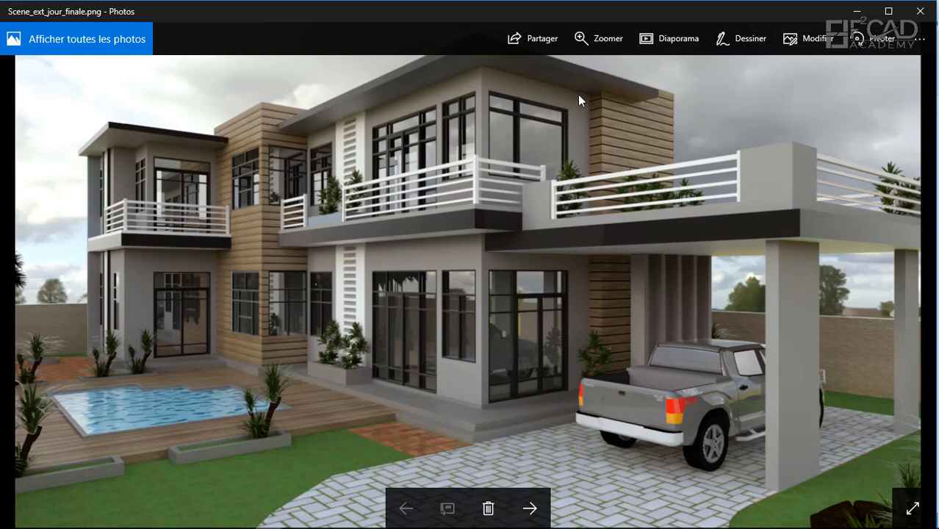
pyautogui.press('Right')
pyautogui.press('Left')
pyautogui.click(919, 11)
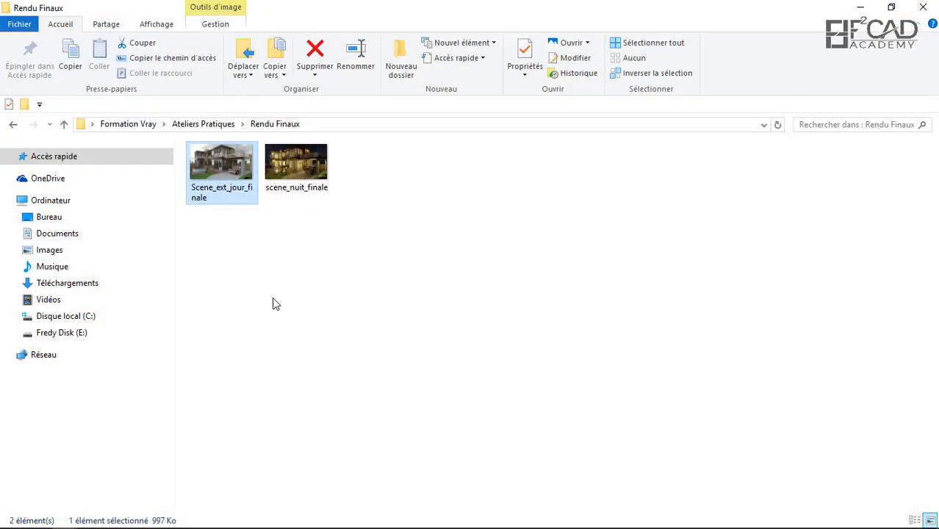
# - Switch to the Atelier Pratique 1 model in SketchUp
pyautogui.click(191, 520)
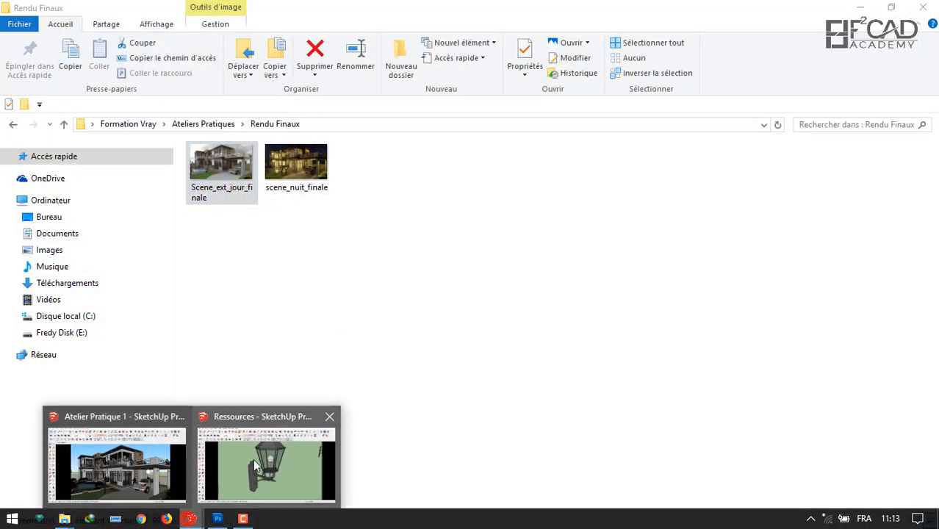
pyautogui.click(121, 462)
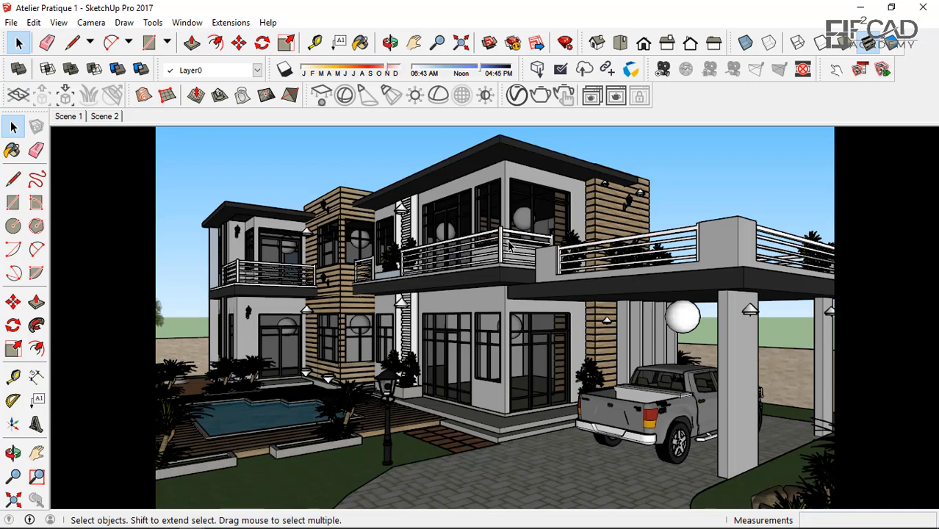